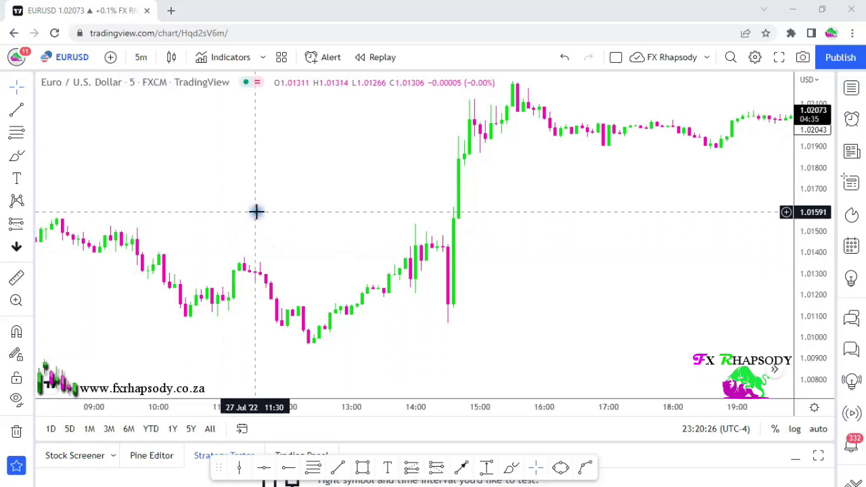
Search the indicator library for "nadaray" and add the Nadaraya-Watson Envelope [LUX] community script to the EURUSD chart
left_click(230, 57)
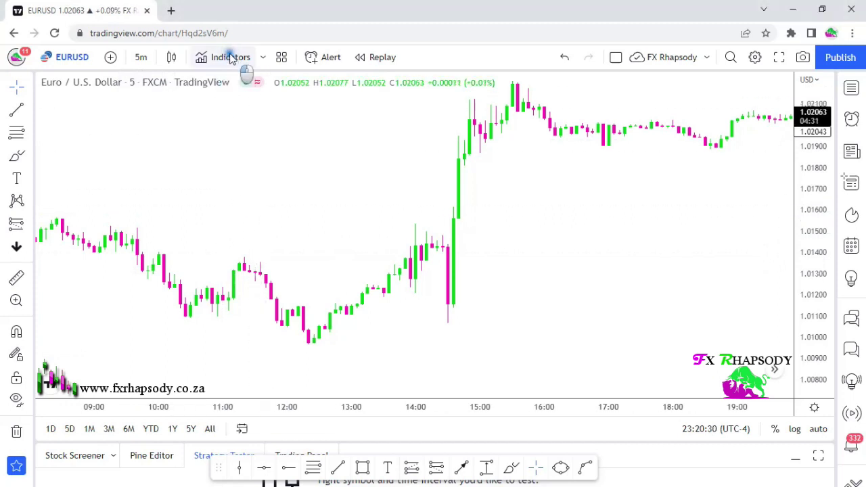
left_click(230, 57)
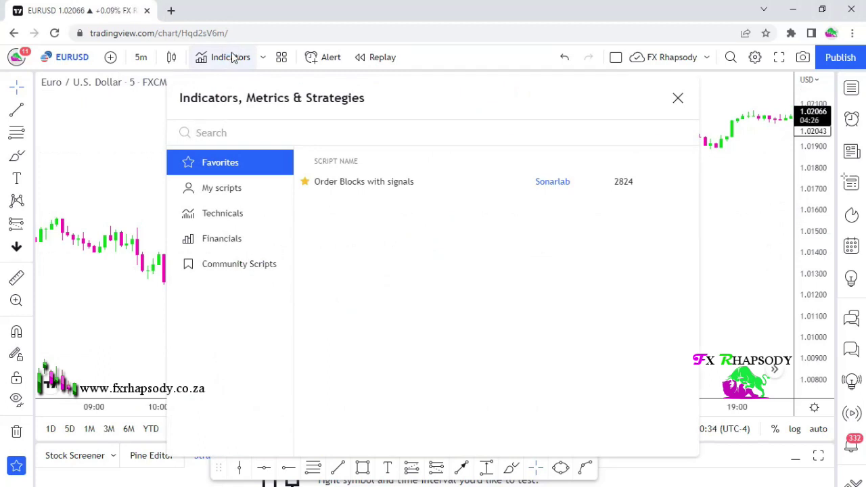
type("nadaray")
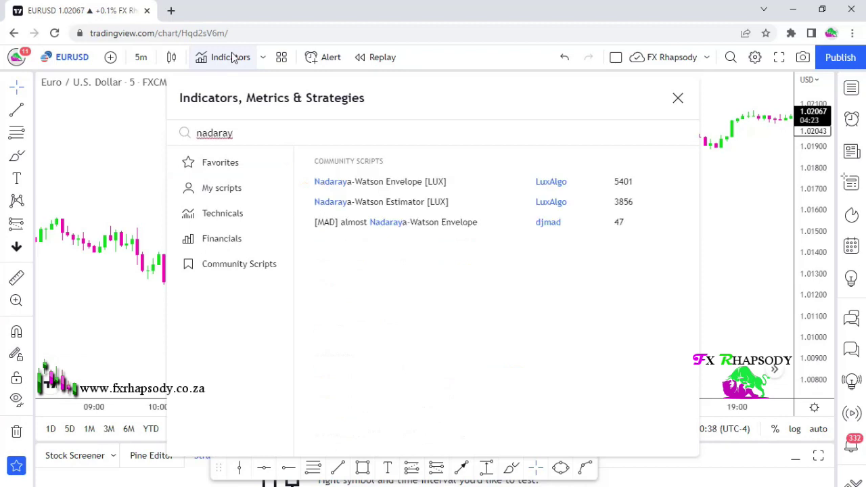
left_click(392, 182)
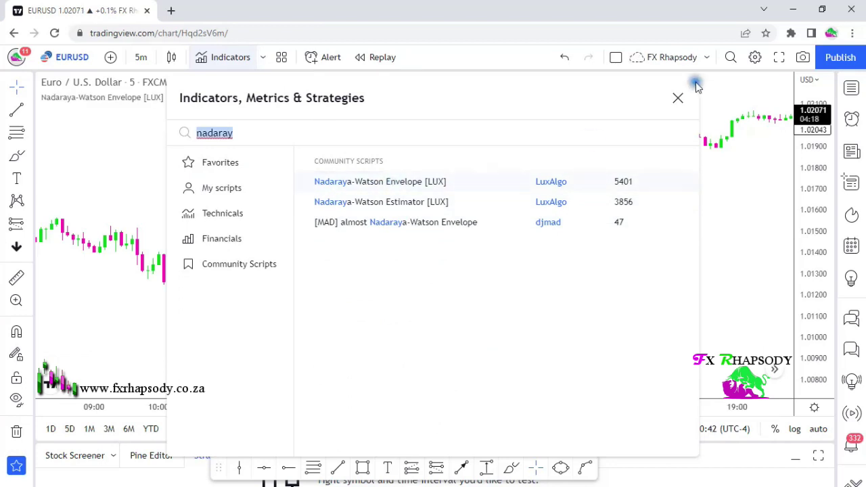
left_click(677, 99)
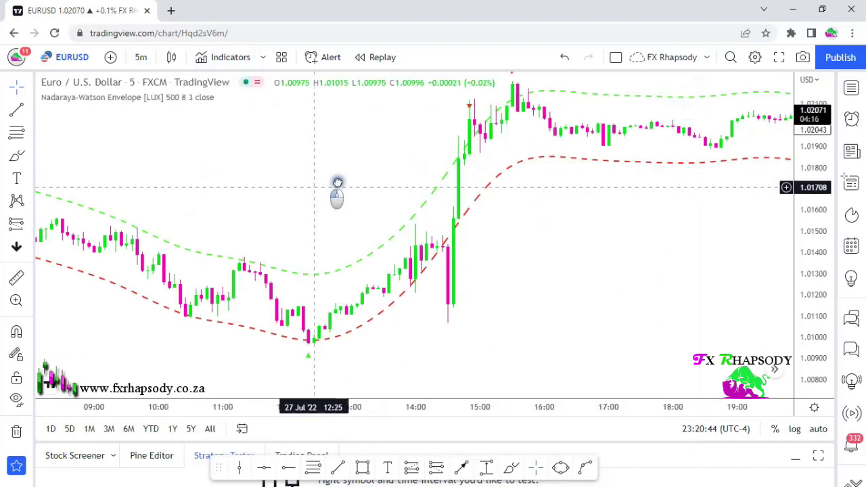
Open the input settings of the Nadaraya-Watson Envelope [LUX] indicator
left_click_drag(322, 193, 349, 182)
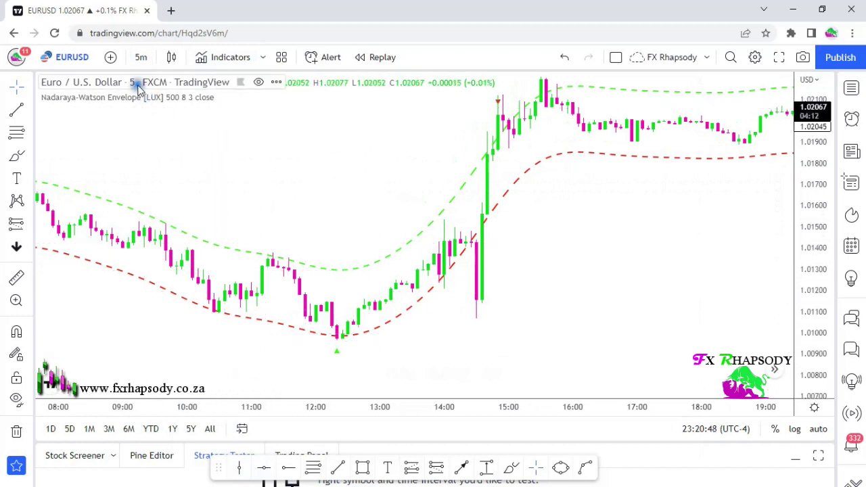
left_click(243, 97)
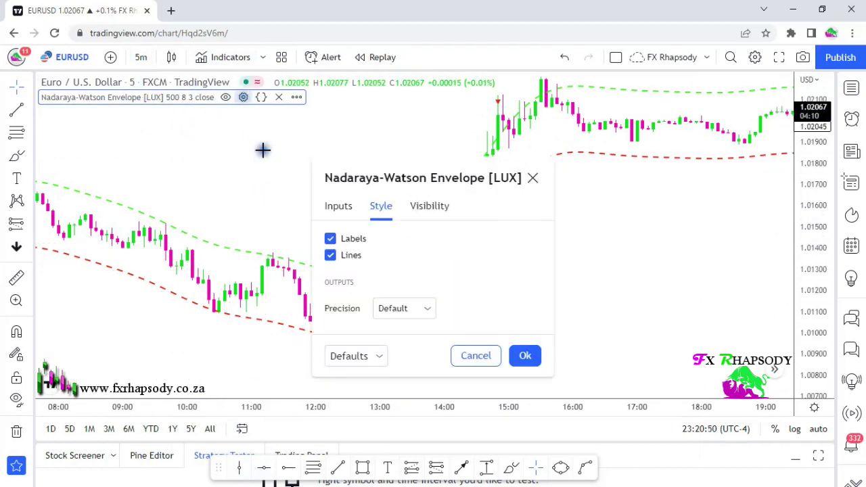
left_click(338, 206)
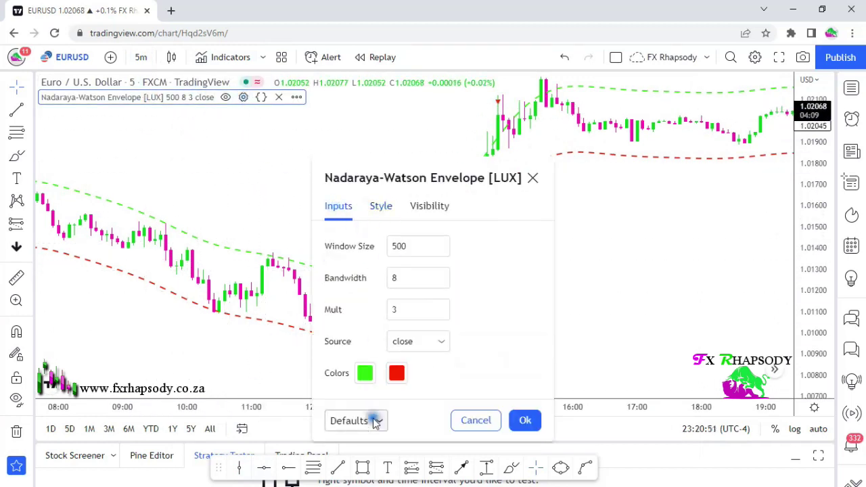
left_click(369, 373)
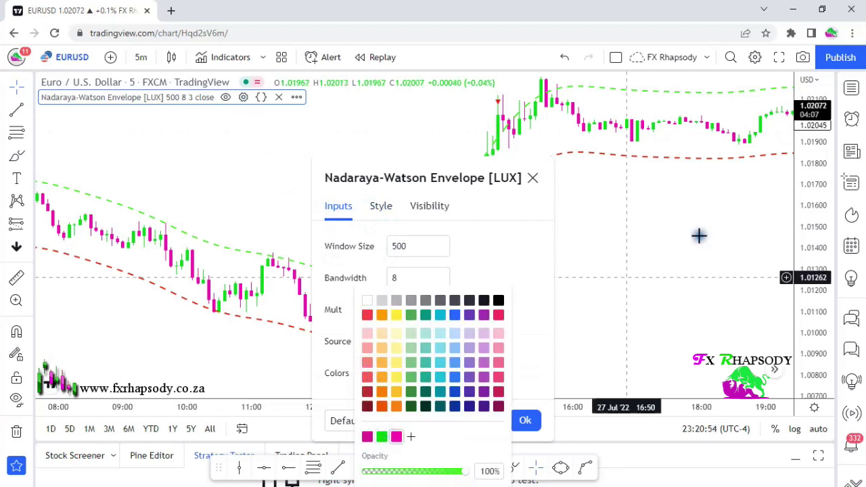
left_click(493, 271)
left_click(368, 373)
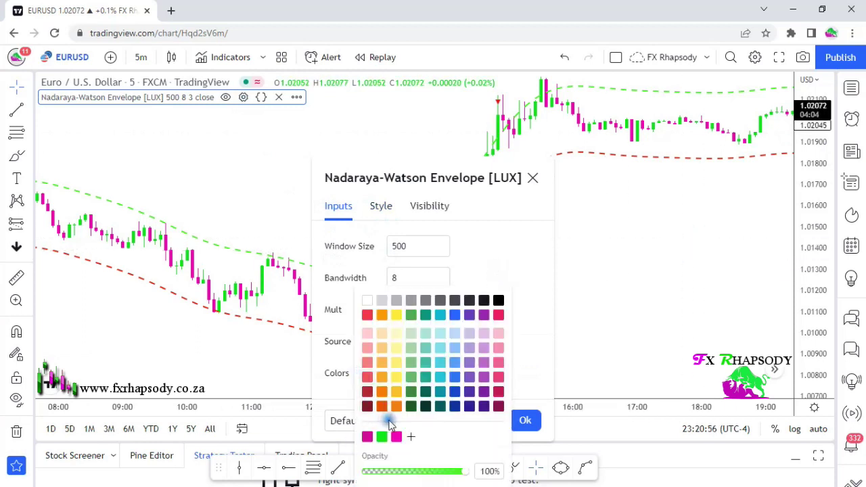
left_click(470, 261)
left_click(395, 373)
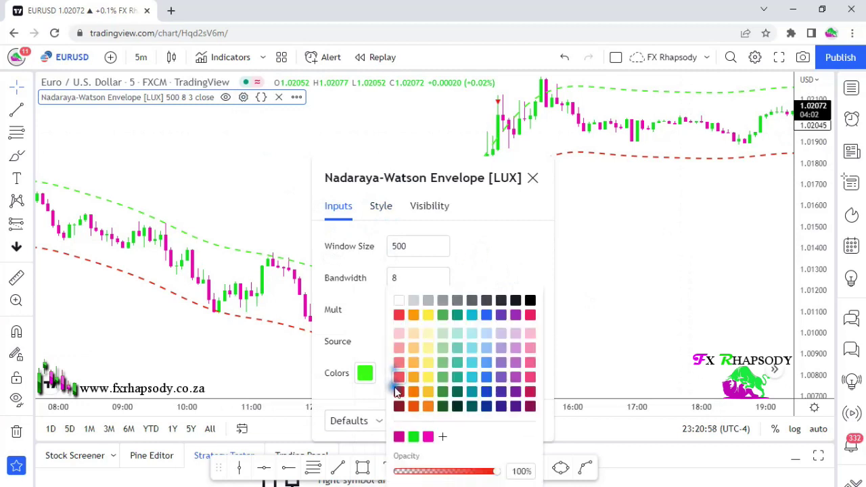
left_click(466, 275)
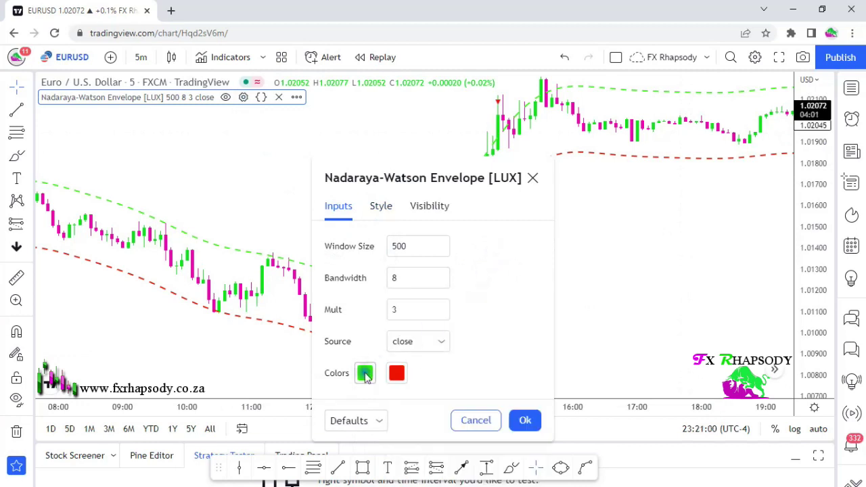
left_click(364, 373)
left_click(493, 257)
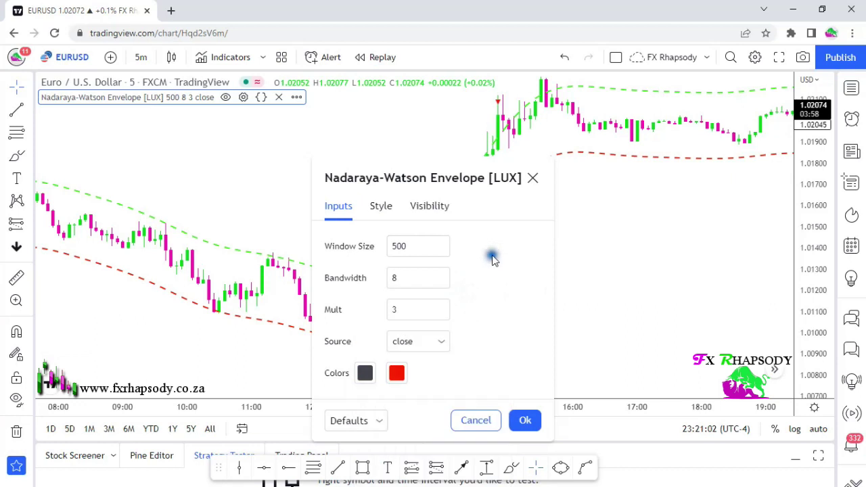
Set the envelope's first colour to the custom green and its second to the custom magenta, and apply the settings
left_click(366, 374)
left_click(479, 232)
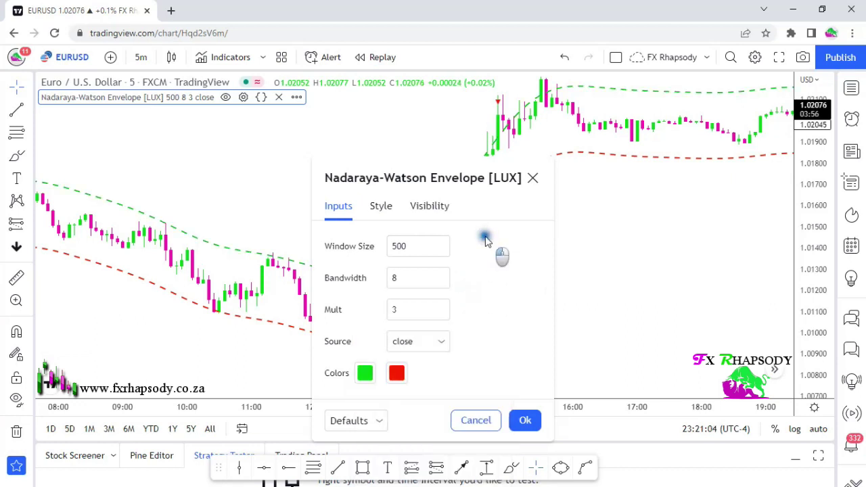
left_click(392, 382)
left_click(426, 436)
left_click(494, 199)
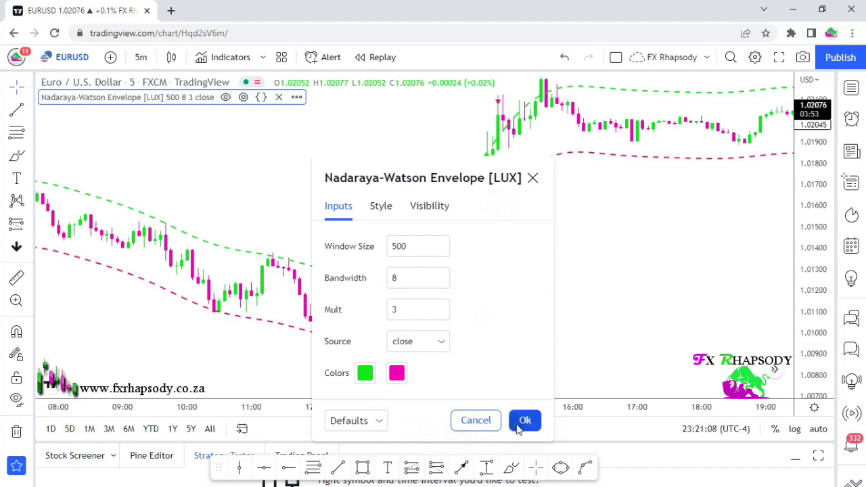
left_click(525, 420)
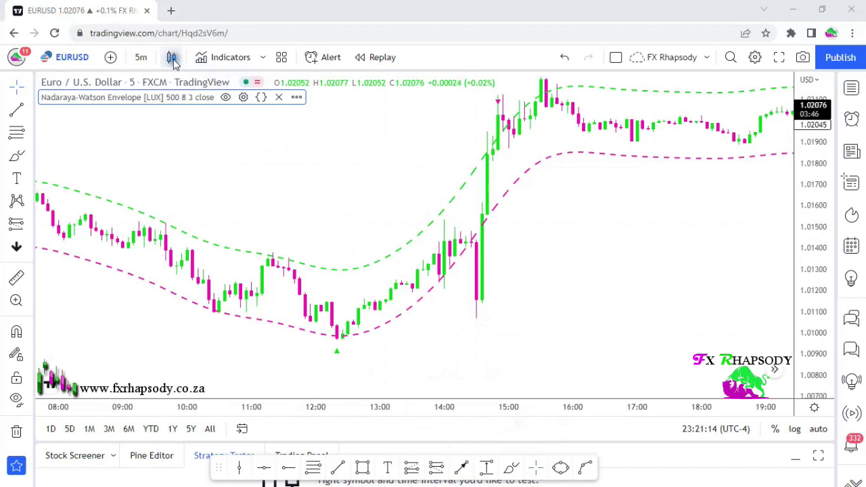
Review the Nadaraya-Watson Envelope's input settings and close them without changes
left_click(244, 97)
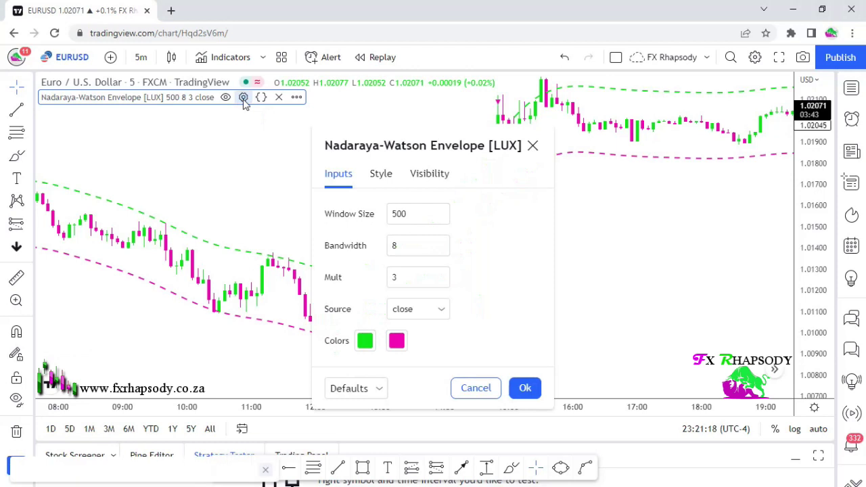
left_click(525, 387)
Search the indicator library for "macd diverge" and add the community script titled exactly MACD Divergence to the chart
left_click(230, 58)
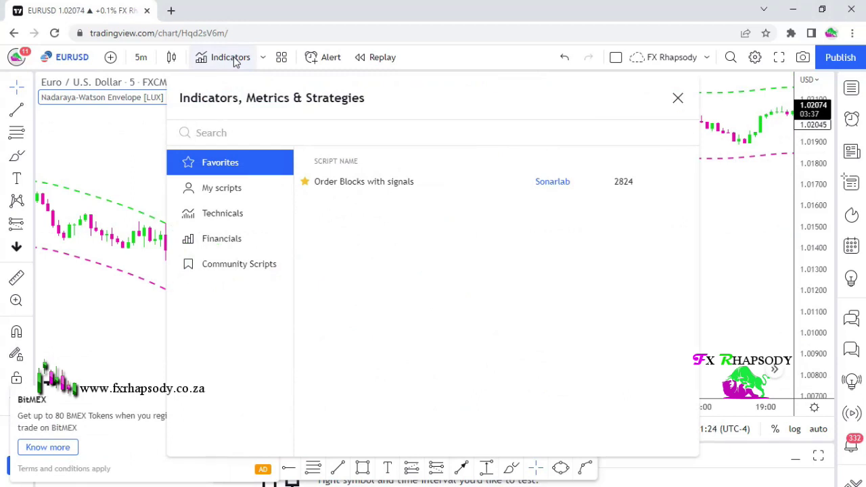
type("macd")
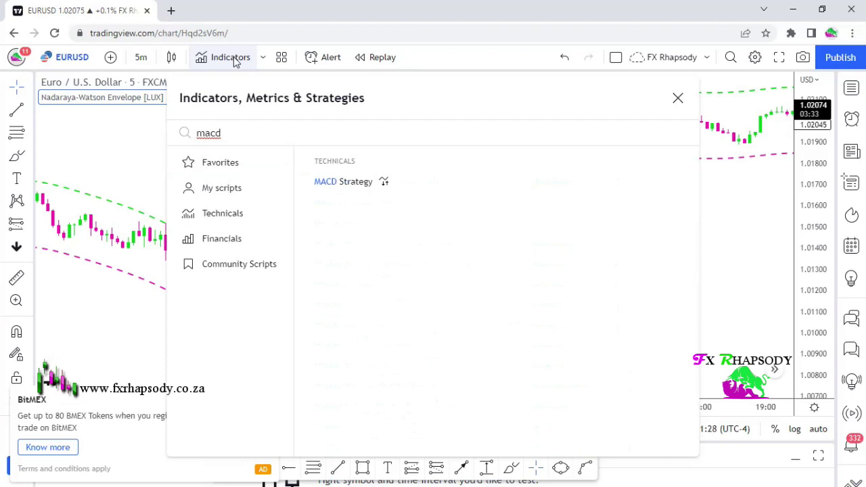
type(" diverge")
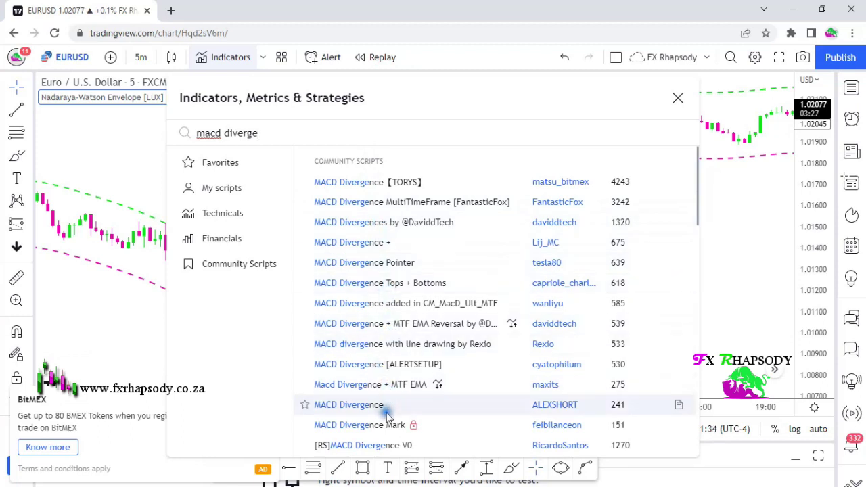
left_click(377, 409)
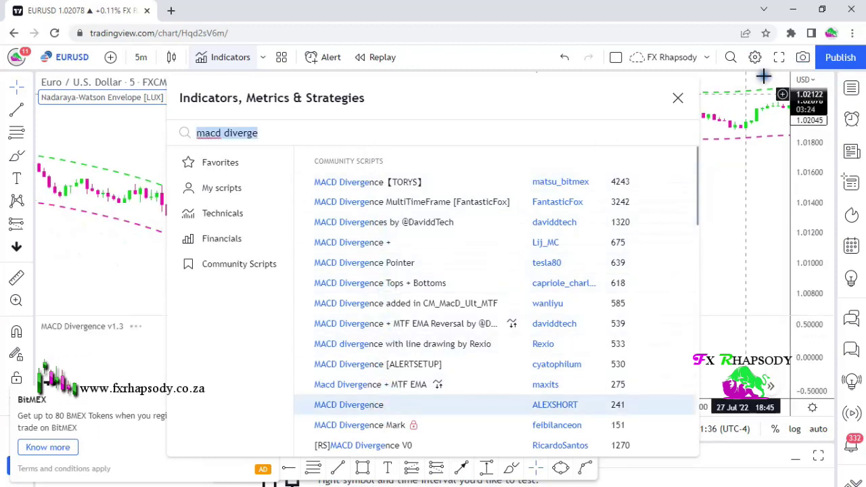
left_click(677, 102)
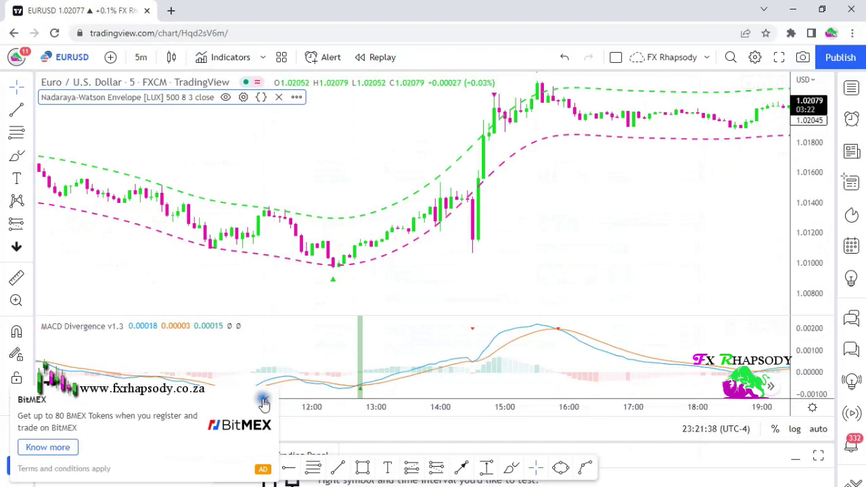
In the MACD Divergence style settings, turn off the histogram, arrows, background colour and other extras, keeping only the MACD and Signal lines
left_click(153, 327)
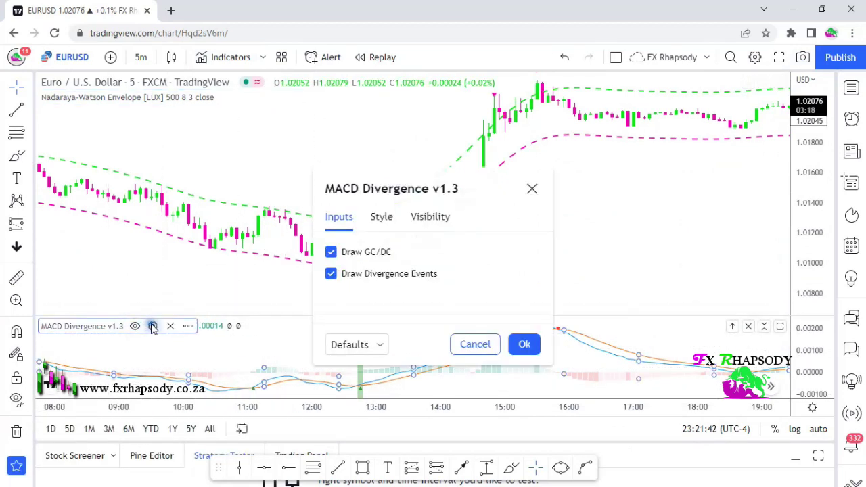
left_click(381, 217)
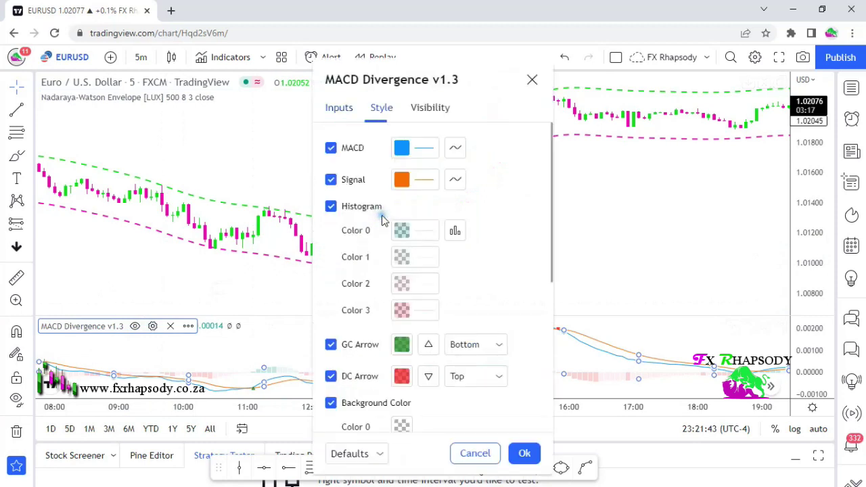
left_click(330, 207)
left_click(331, 345)
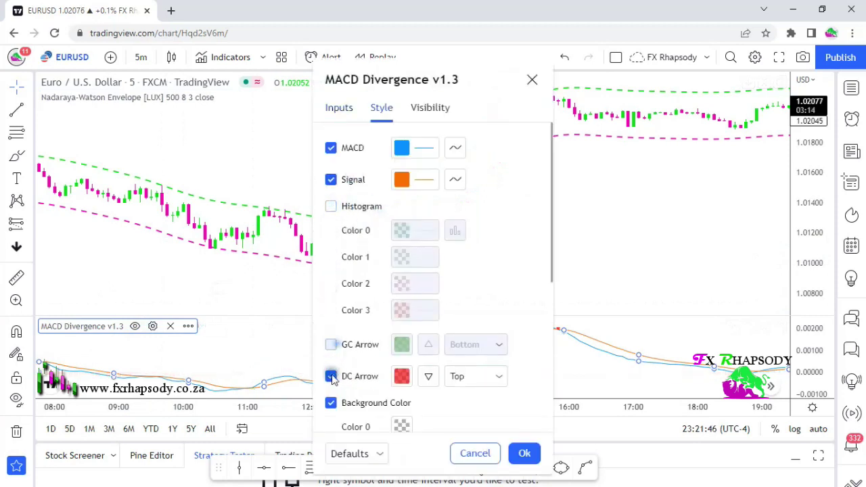
scroll(330, 382, "down", 2)
left_click(330, 248)
left_click(331, 275)
left_click(331, 328)
left_click(331, 383)
scroll(332, 384, "down", 2)
left_click(331, 275)
scroll(348, 312, "up", 5)
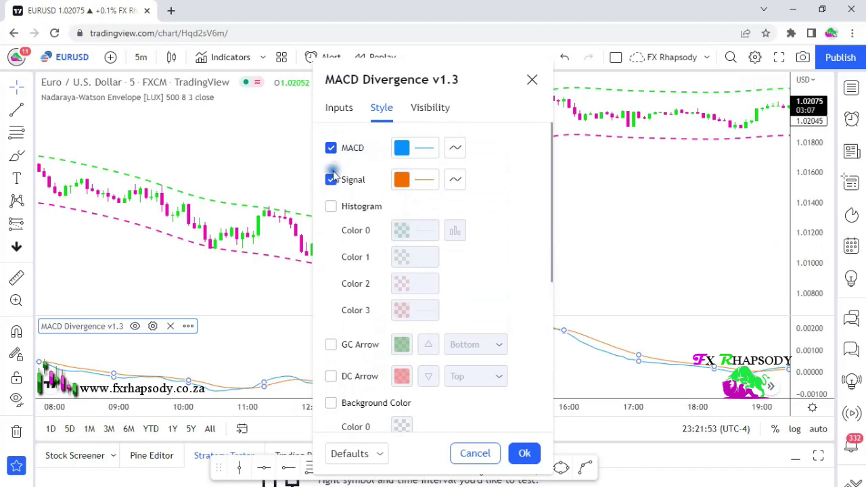
Colour the MACD line with the custom green and the Signal line with the custom magenta, and apply the style
left_click(410, 146)
left_click(422, 313)
left_click(460, 130)
left_click(411, 179)
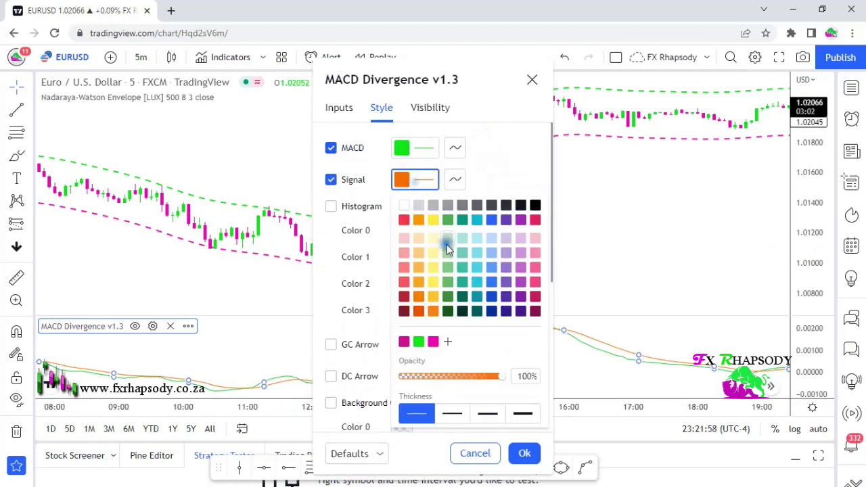
left_click(433, 341)
left_click(503, 175)
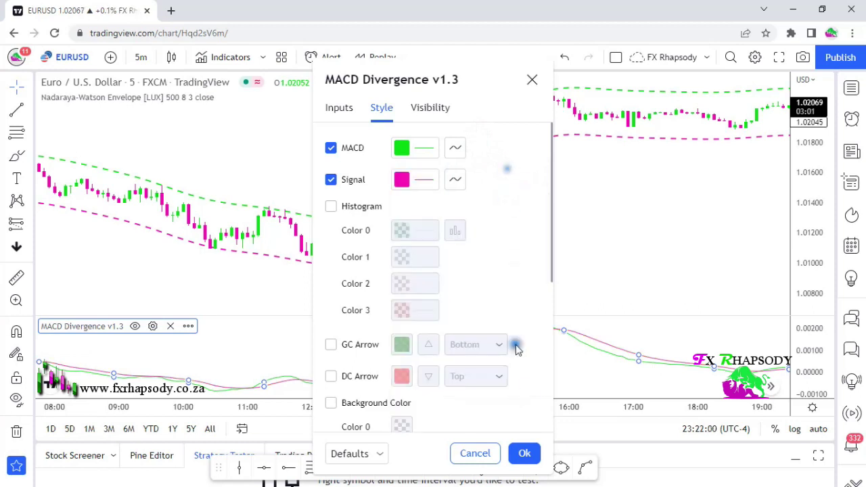
left_click(525, 453)
Move the MACD Divergence pane above the price chart and back below it
left_click_drag(610, 262, 636, 251)
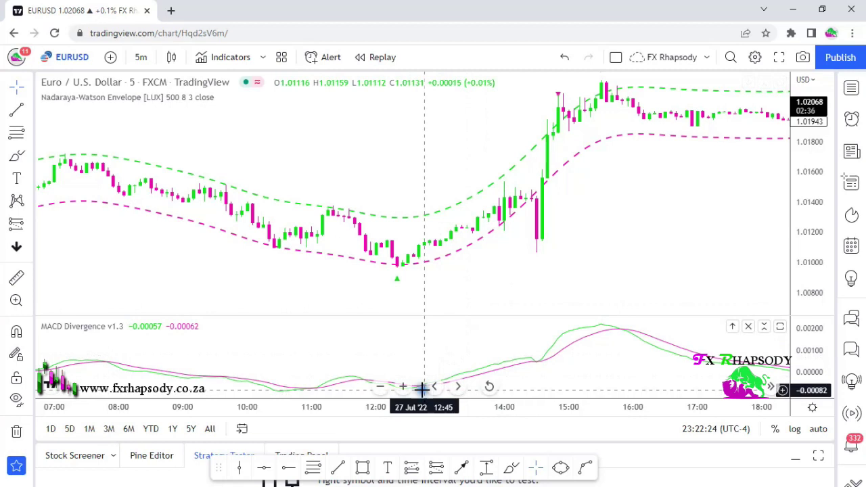
left_click_drag(632, 246, 622, 222)
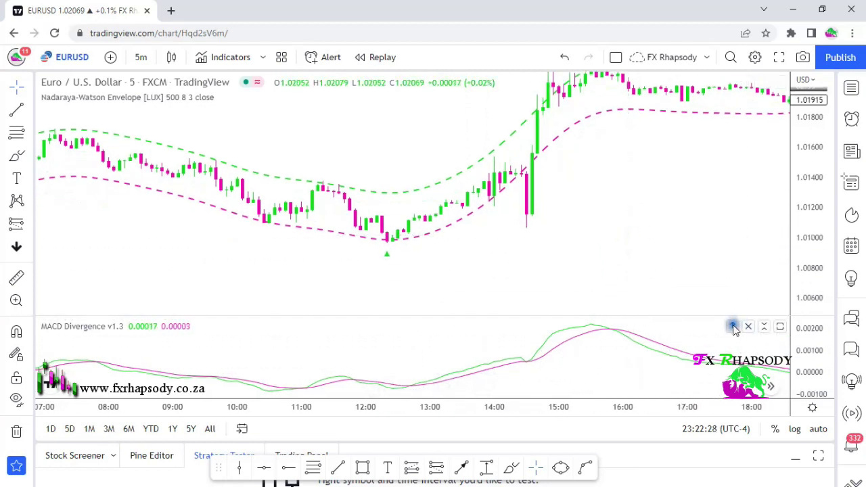
left_click(734, 326)
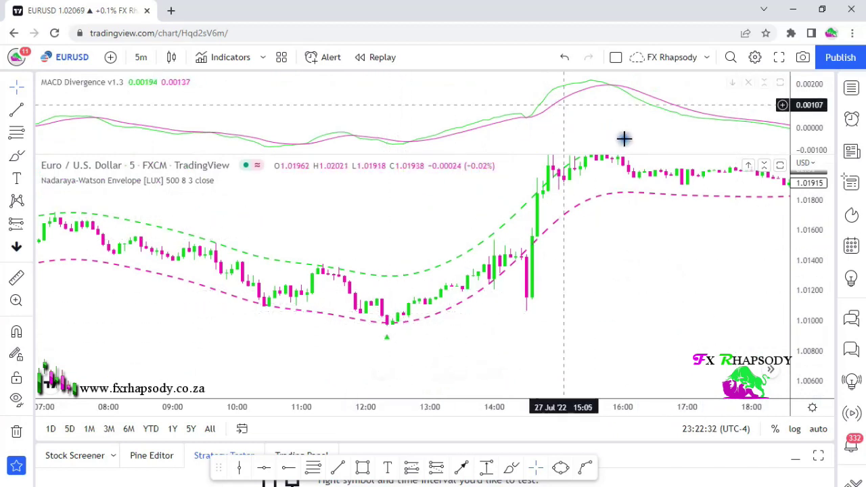
left_click(732, 82)
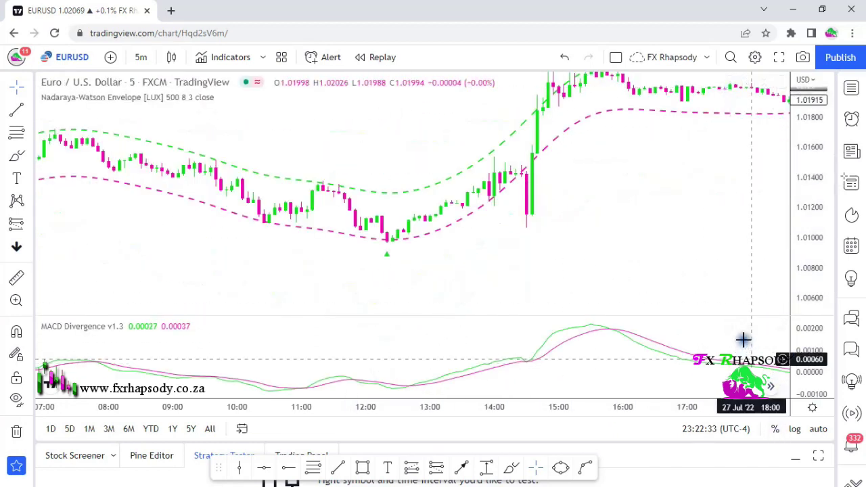
Maximize the MACD Divergence pane to examine where its lines cross, and restore the layout with the price chart
left_click(778, 329)
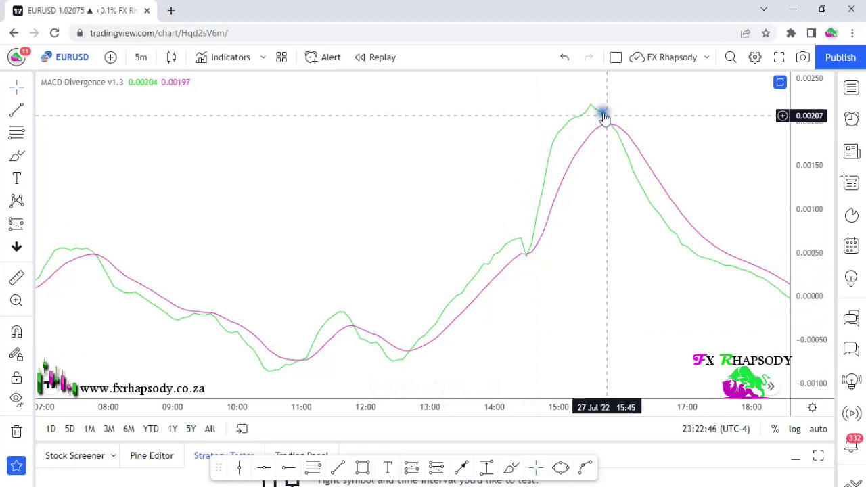
left_click(780, 82)
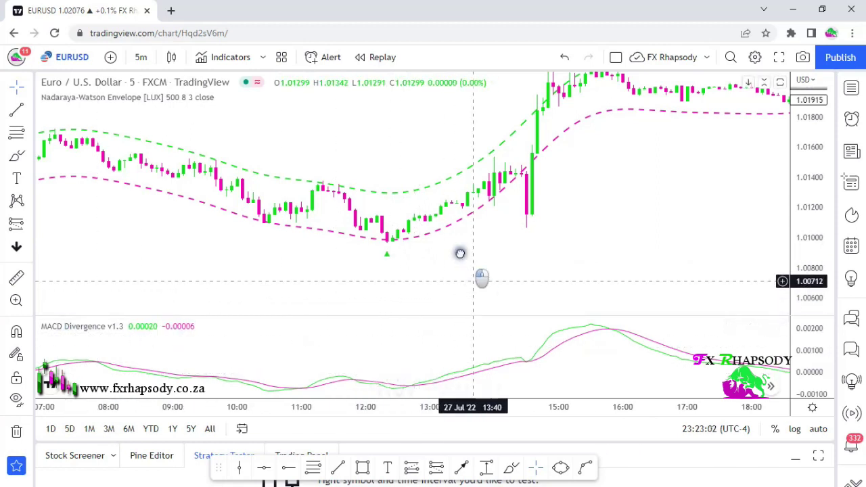
left_click_drag(458, 251, 449, 255)
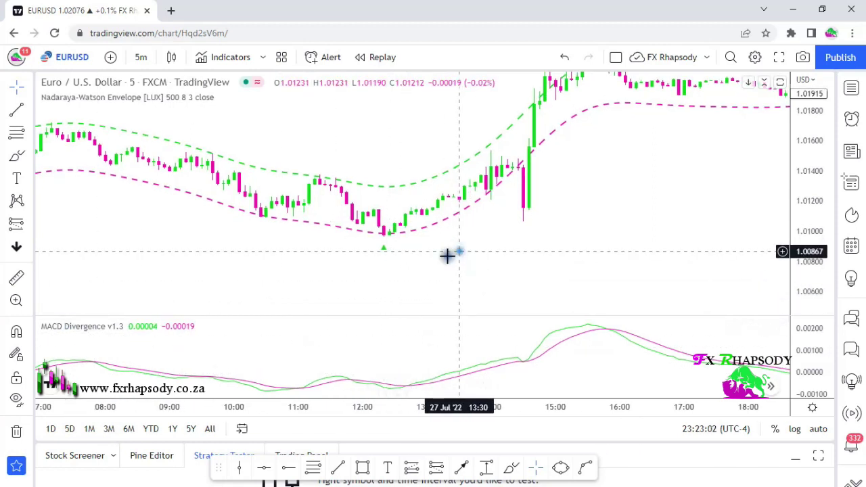
Place a long position on the 27 Jul 12:45 candle with entry at 1.01112 and stop at 1.00985
left_click(410, 469)
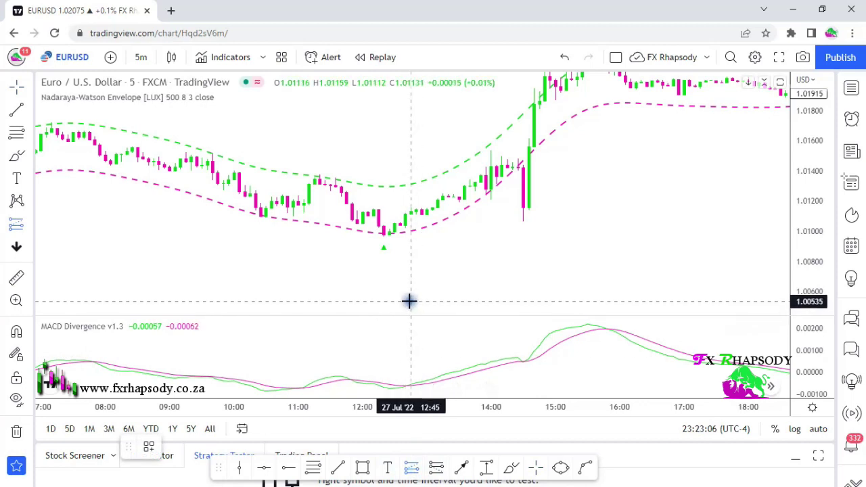
left_click(410, 215)
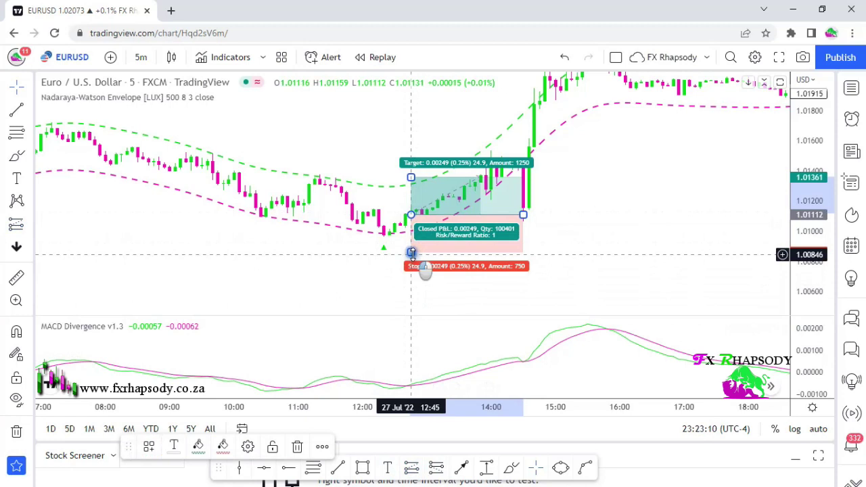
left_click_drag(411, 253, 411, 235)
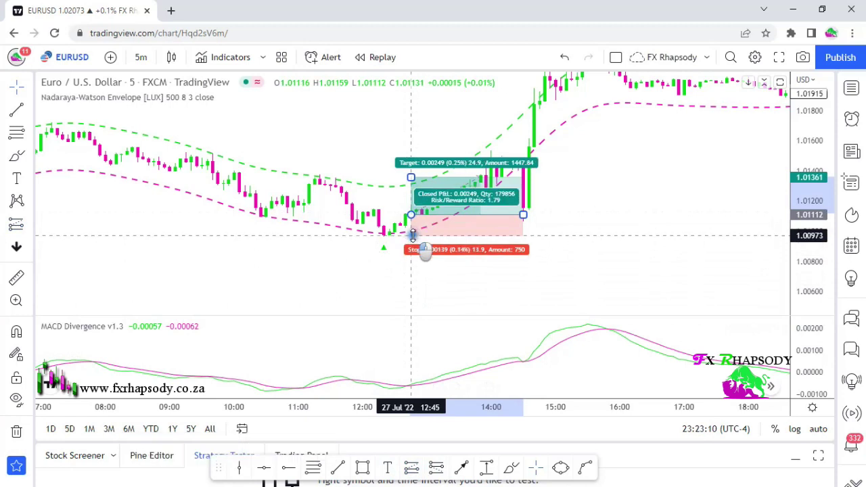
left_click(416, 286)
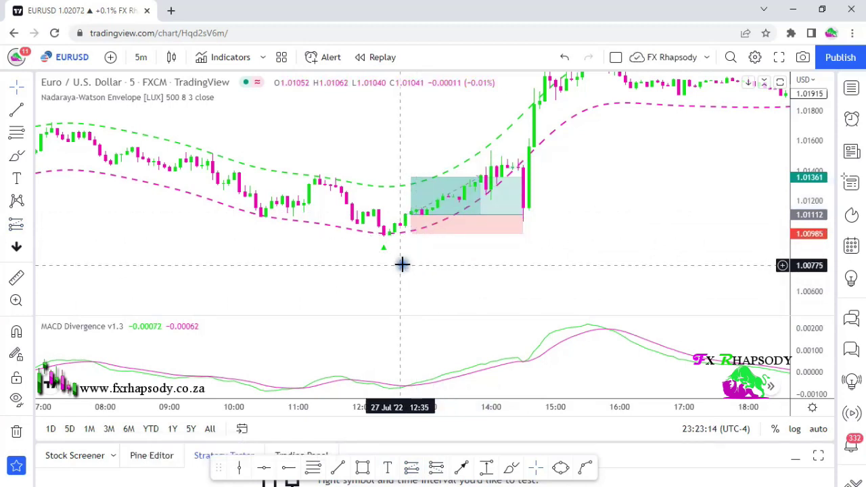
Raise the long position's target to 1.02024 at the upper envelope and end its box at about 14:55
left_click_drag(633, 231, 602, 259)
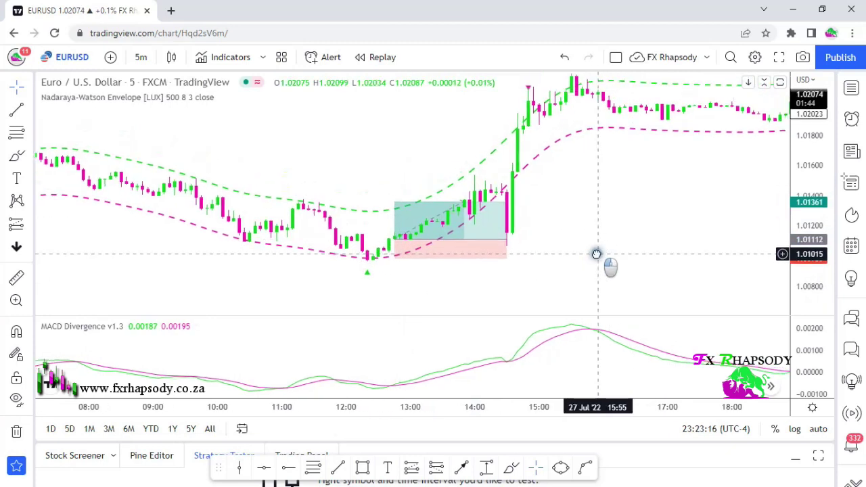
left_click_drag(810, 288, 804, 226)
left_click_drag(640, 223, 617, 217)
left_click_drag(477, 253, 520, 252)
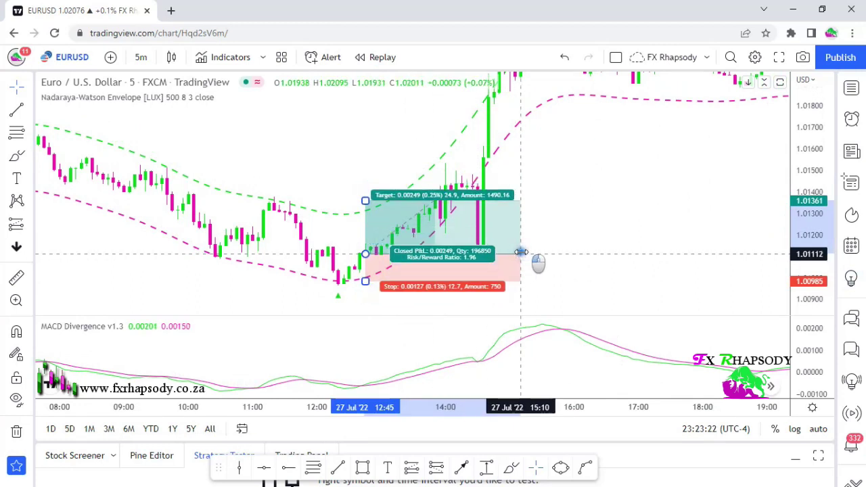
left_click_drag(609, 187, 608, 245)
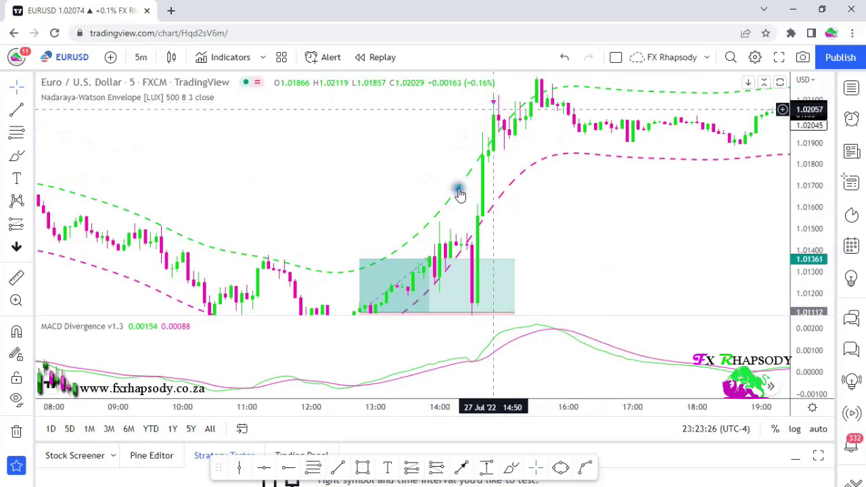
left_click(372, 260)
left_click_drag(369, 166, 373, 114)
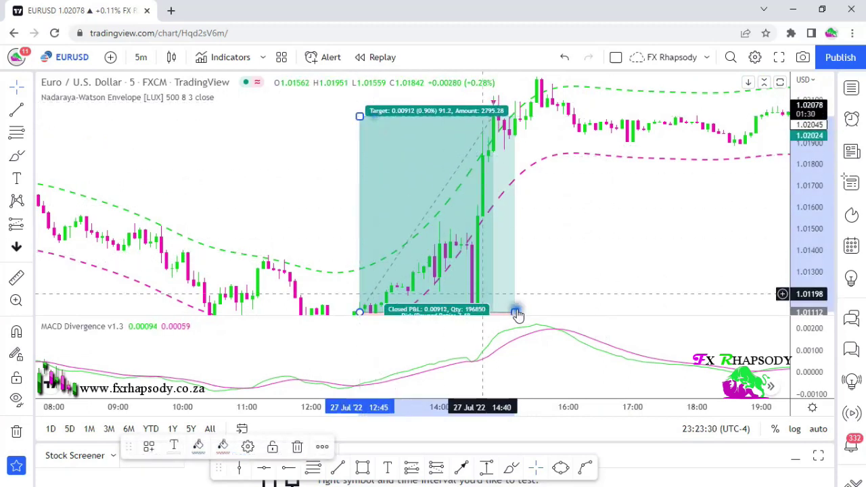
left_click_drag(515, 311, 499, 311)
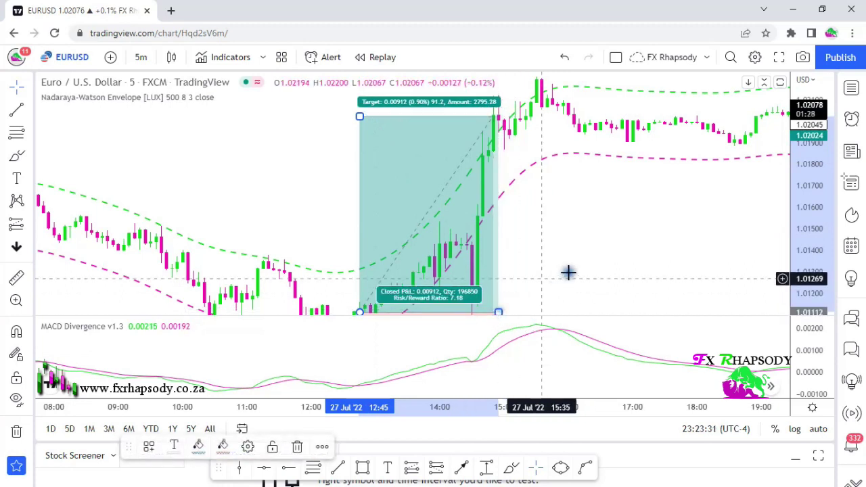
Place a short position on the 27 Jul 15:55 candle with entry at 1.02086 and stop at 1.02179
left_click_drag(800, 184, 805, 229)
left_click_drag(613, 223, 581, 217)
mouse_move(412, 243)
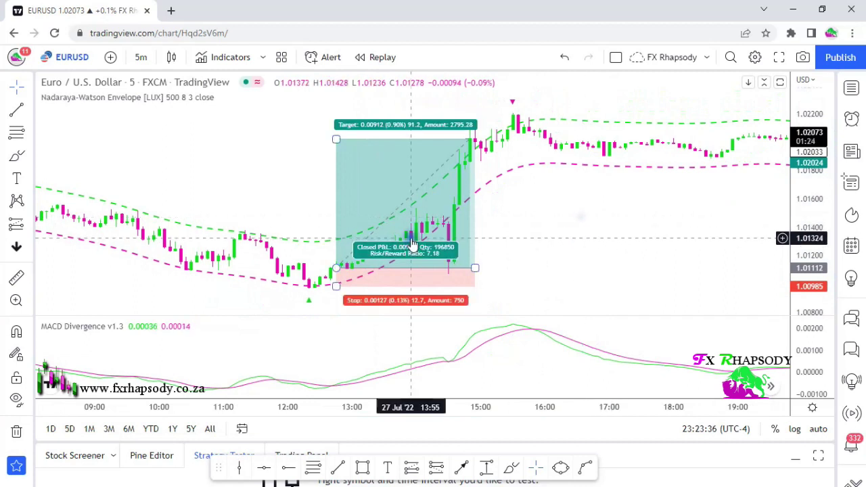
left_click_drag(566, 226, 435, 263)
left_click_drag(795, 270, 794, 236)
left_click_drag(547, 278, 532, 244)
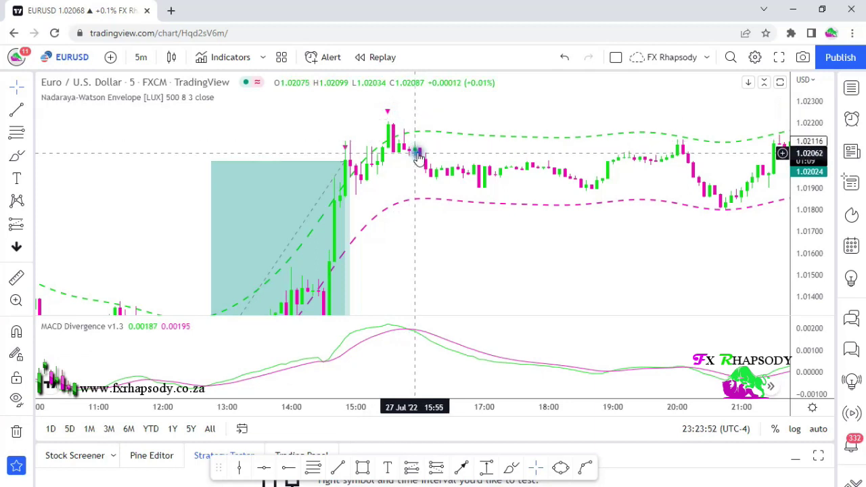
left_click(438, 468)
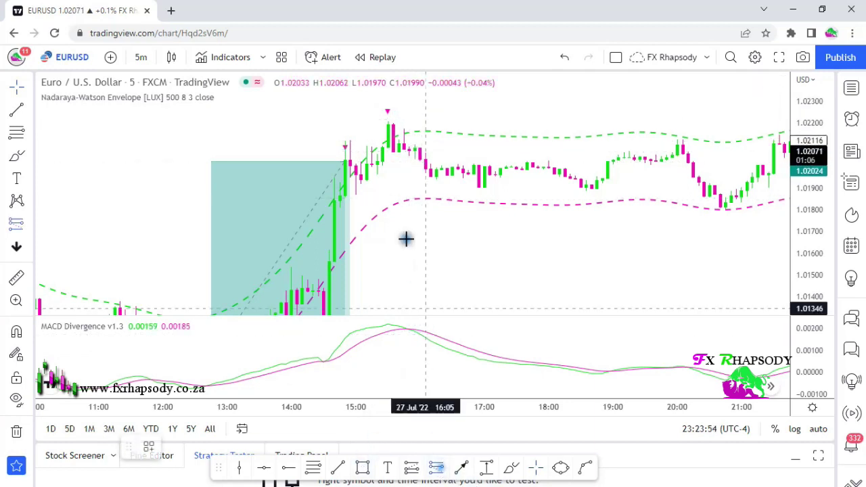
left_click(415, 147)
left_click_drag(414, 91, 418, 127)
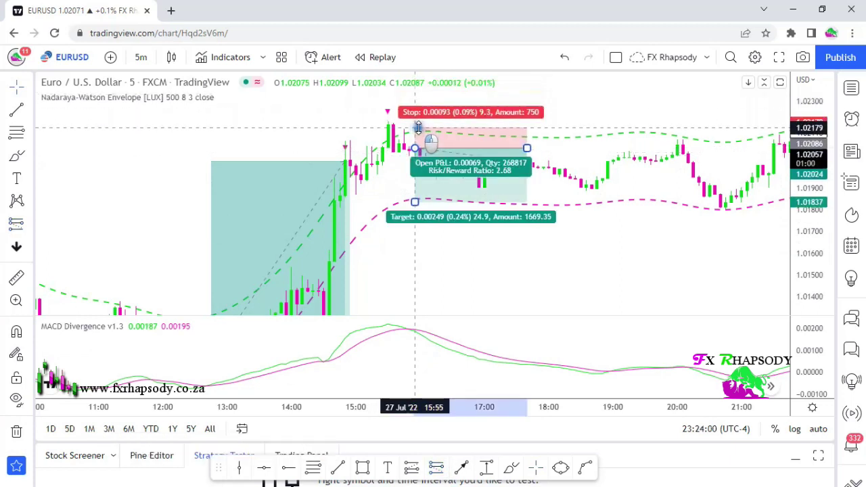
Extend the short position's box to about 20:50 and lower its target to 1.01814 near the lower envelope
left_click_drag(558, 278, 274, 248)
left_click_drag(811, 286, 821, 239)
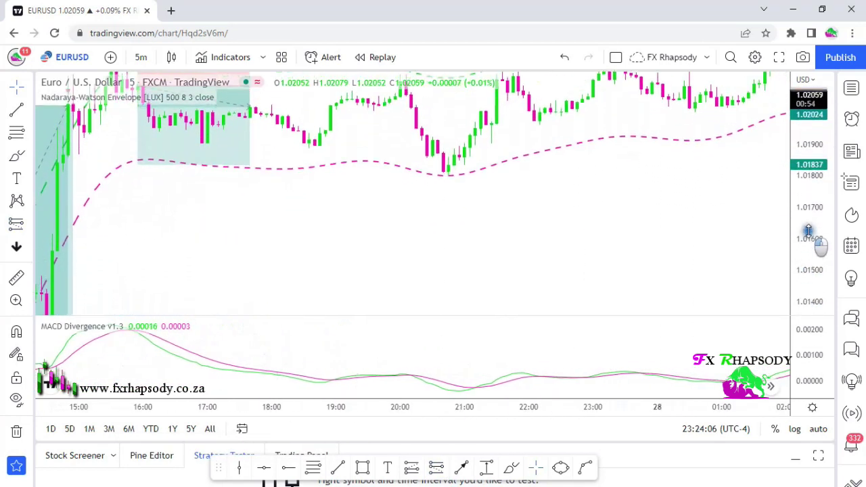
left_click_drag(282, 230, 502, 274)
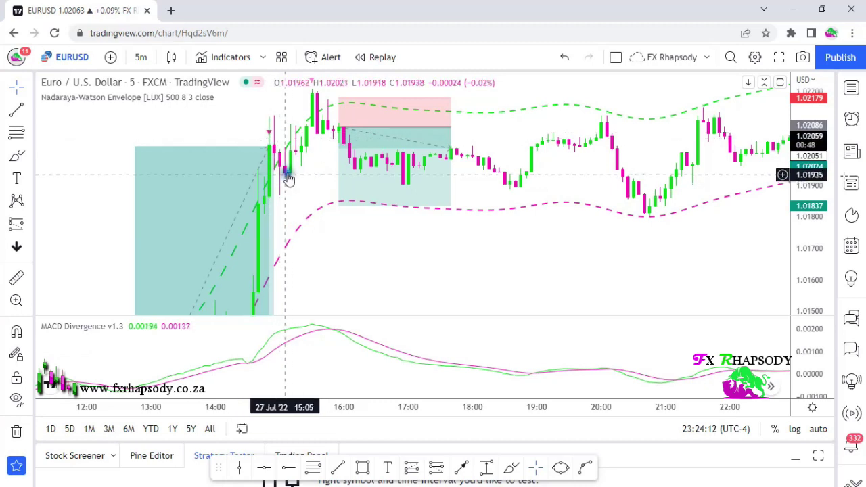
left_click_drag(532, 242, 396, 224)
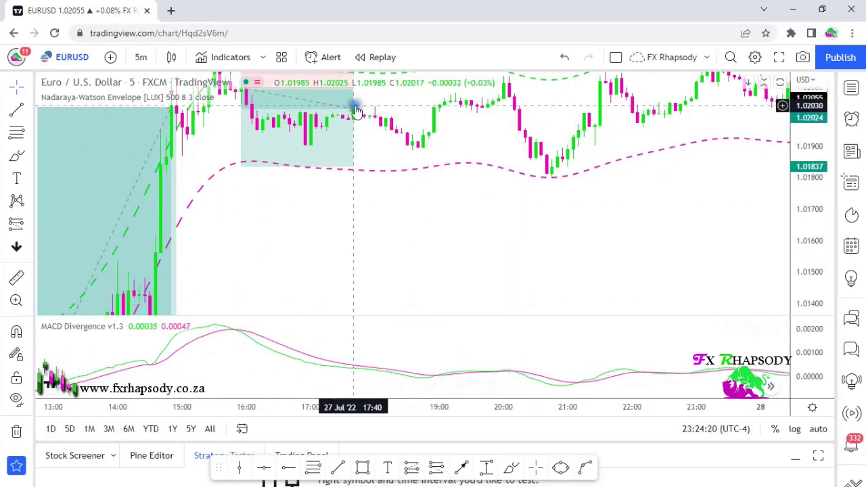
left_click_drag(531, 269, 535, 321)
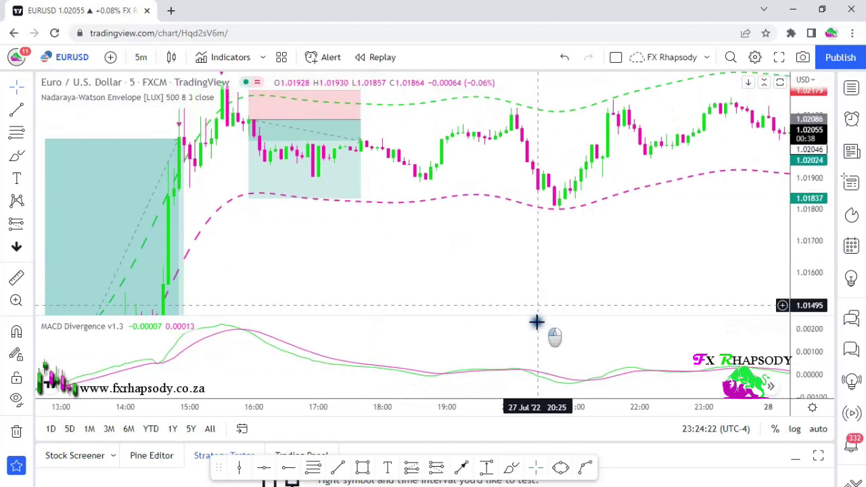
left_click(351, 149)
left_click_drag(355, 137, 543, 148)
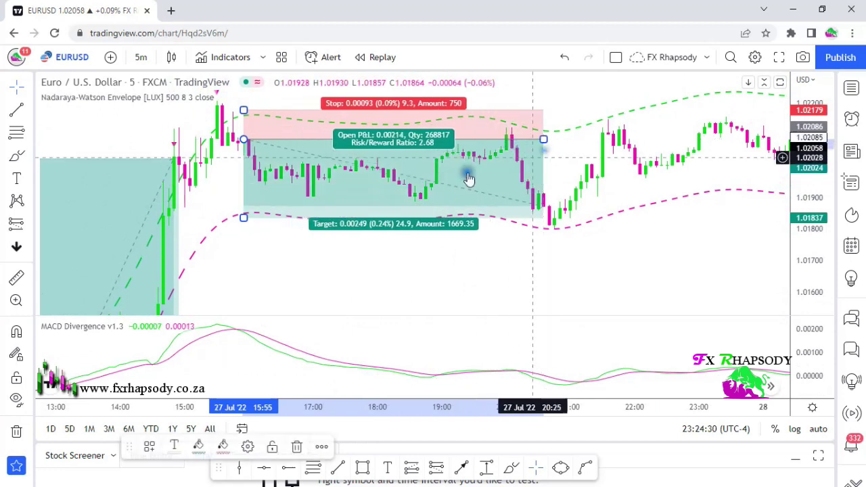
left_click_drag(244, 217, 244, 224)
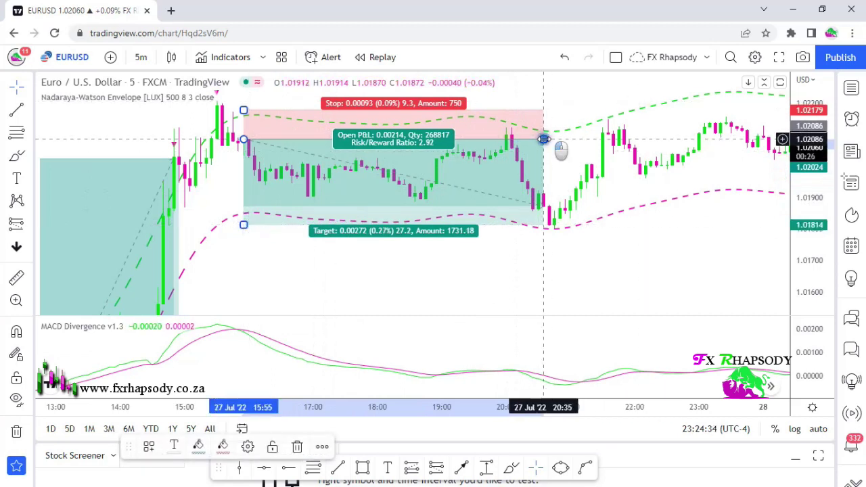
left_click_drag(543, 139, 561, 139)
Examine the envelope arrows and MACD line crossings on 28 Jul between about 03:00 and 05:30 for the next trade entry
left_click_drag(642, 290, 570, 290)
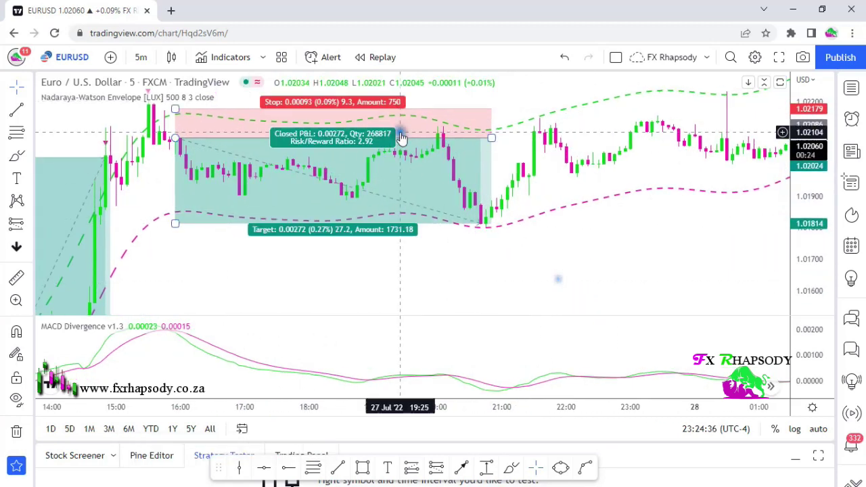
left_click_drag(586, 180, 392, 307)
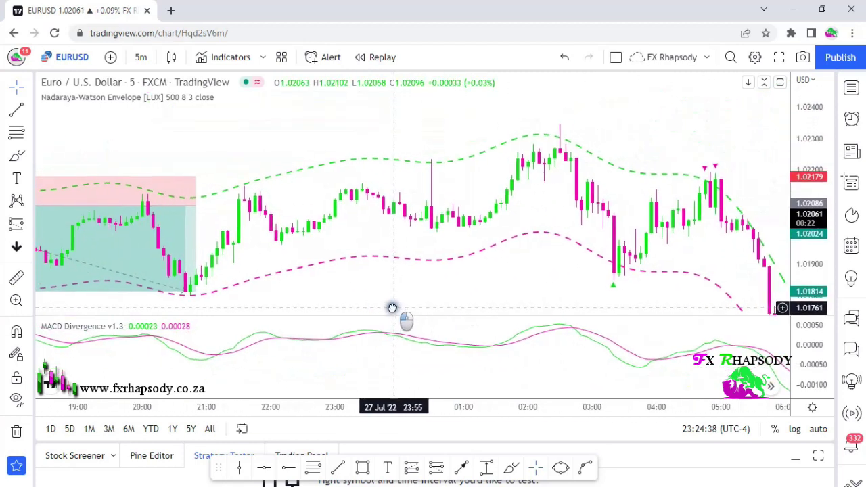
left_click_drag(514, 274, 343, 218)
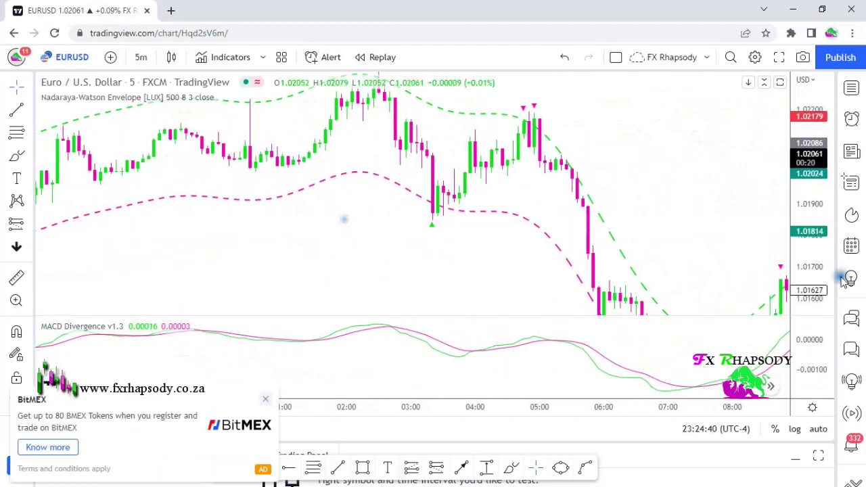
left_click_drag(812, 273, 812, 254)
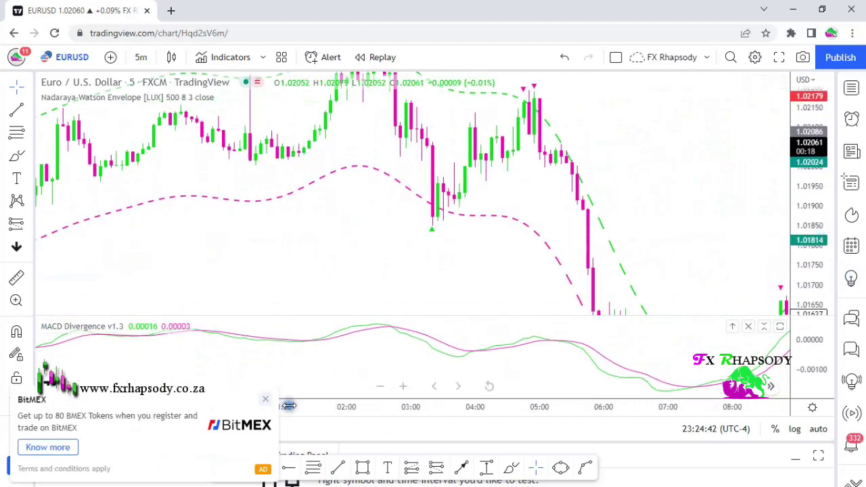
left_click_drag(437, 284, 367, 299)
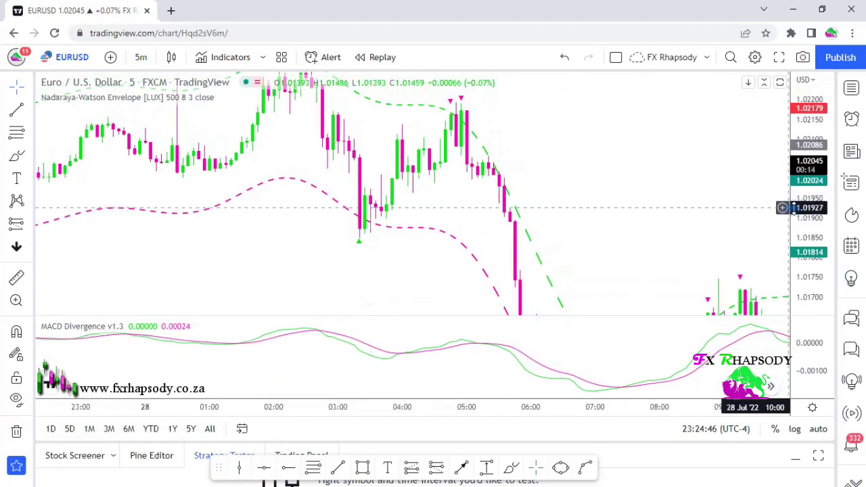
left_click_drag(801, 207, 802, 219)
left_click_drag(636, 195, 653, 189)
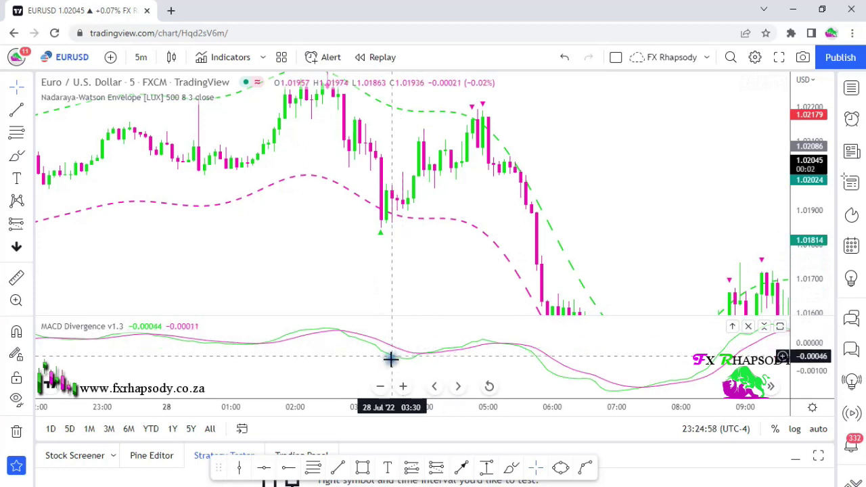
right_click(440, 355)
left_click(441, 342)
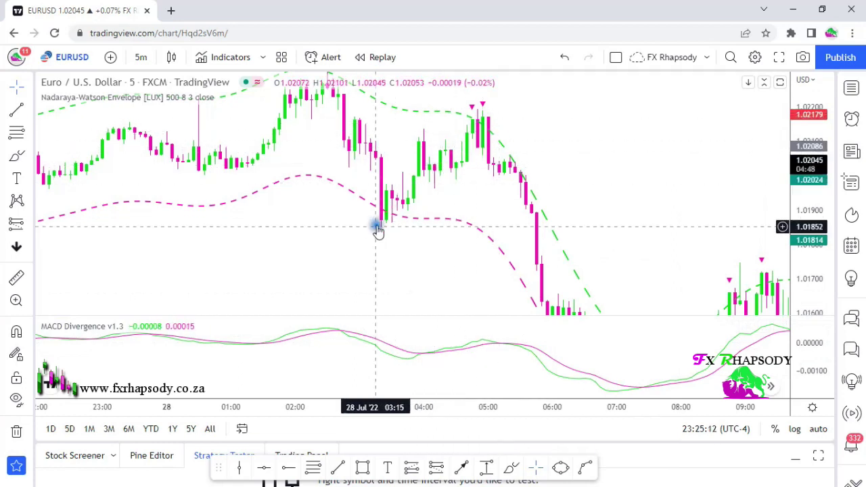
left_click_drag(583, 143, 518, 174)
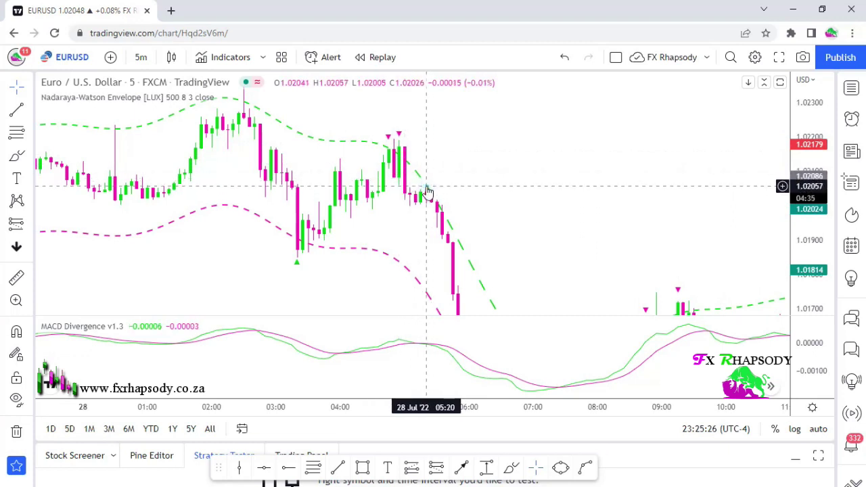
left_click(230, 456)
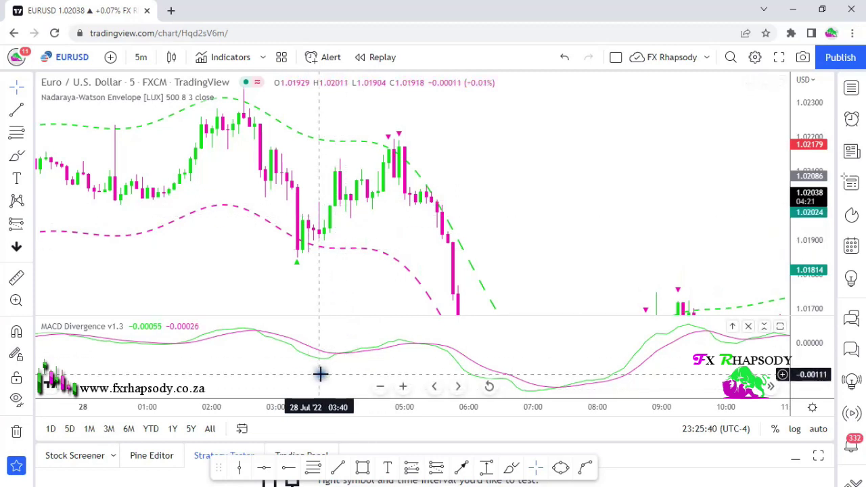
Place a short position on the 28 Jul 05:30 candle with entry at 1.02013 and stop at 1.02046
left_click_drag(497, 185, 469, 180)
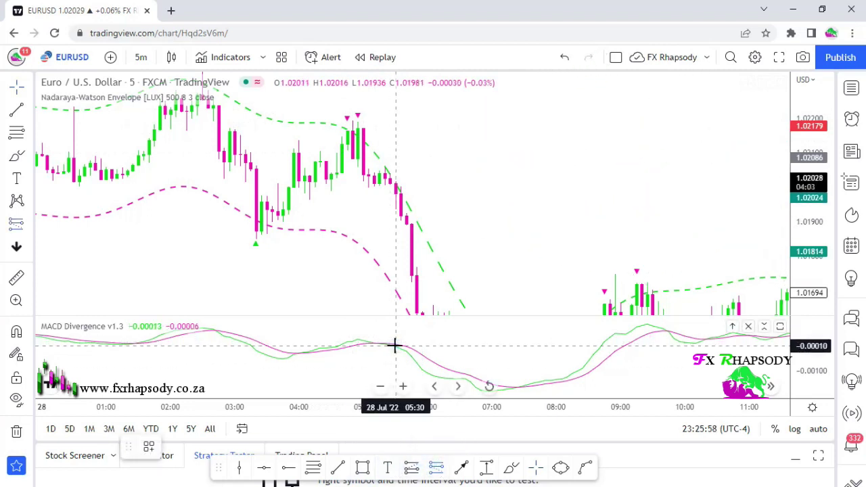
left_click(395, 183)
left_click_drag(398, 115, 400, 172)
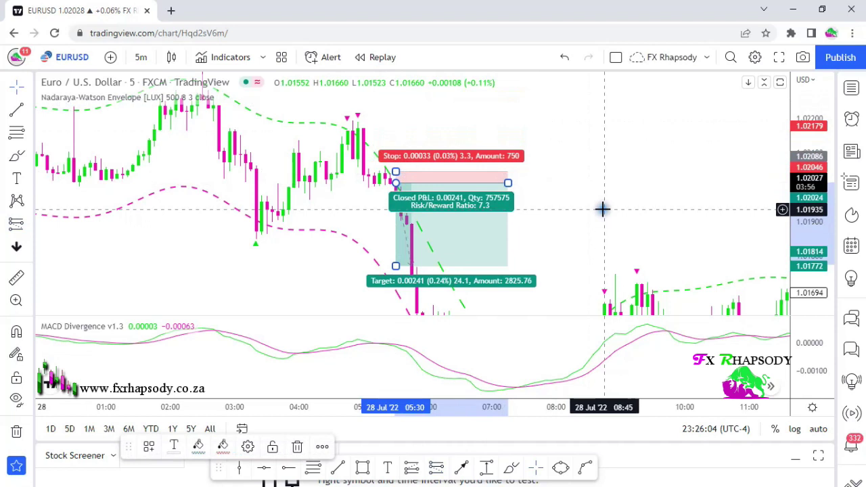
Lower the 28 Jul short position's target to 0.00750 below entry and shorten its box to end at about 06:45
left_click_drag(598, 215, 498, 138)
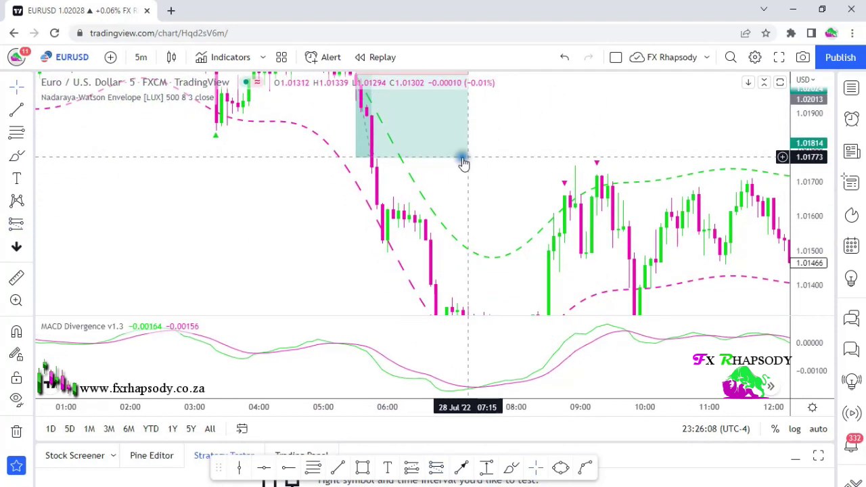
left_click_drag(356, 157, 359, 283)
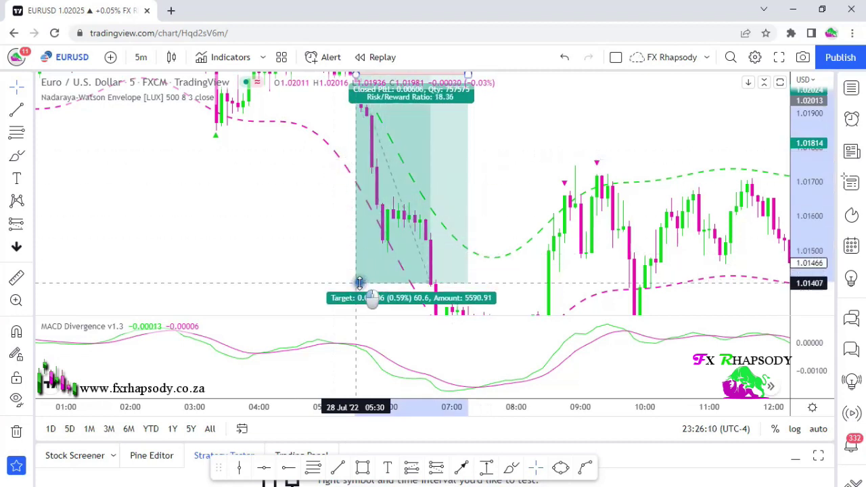
left_click_drag(506, 197, 478, 104)
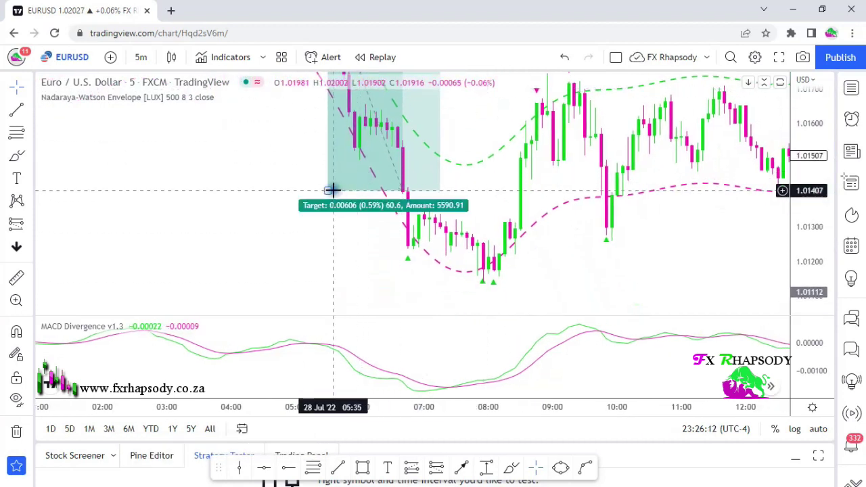
left_click_drag(328, 189, 329, 240)
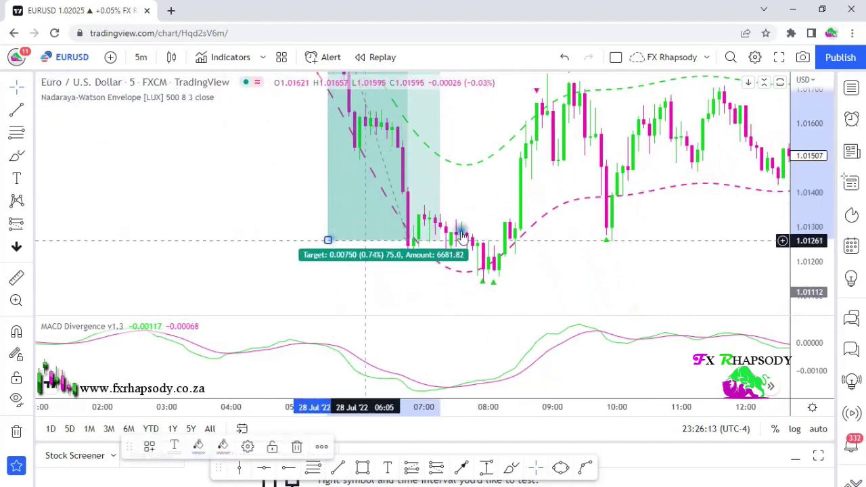
left_click_drag(506, 97, 483, 286)
left_click_drag(415, 125, 402, 129)
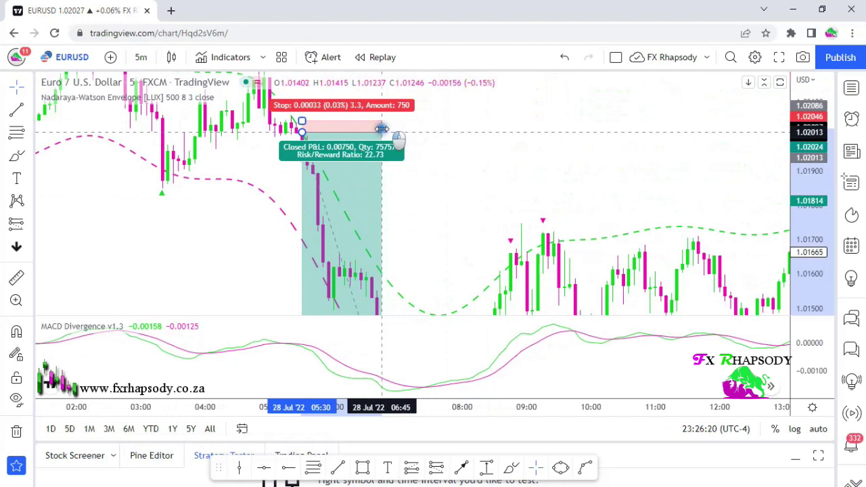
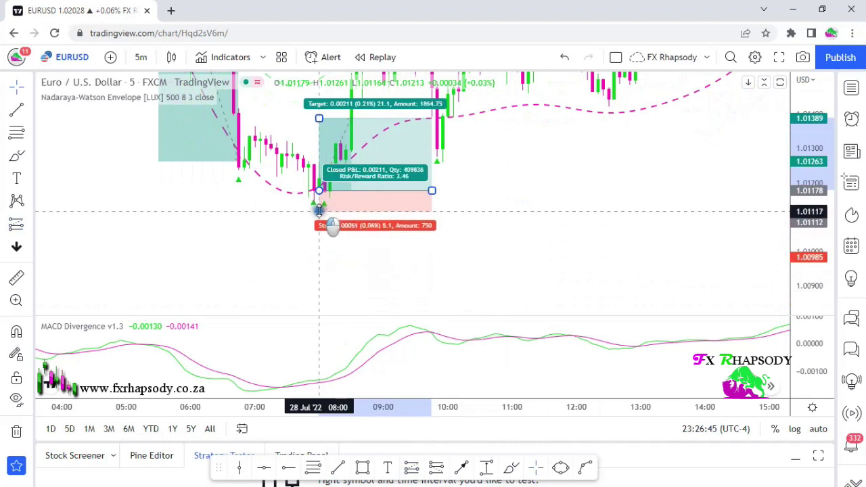
Raise the target of the 28 Jul 08:00 long position to 1.01657 and shorten its box to end at about 09:00
left_click_drag(520, 195, 448, 288)
left_click_drag(259, 200, 279, 109)
left_click_drag(372, 274, 323, 273)
left_click_drag(493, 284, 490, 324)
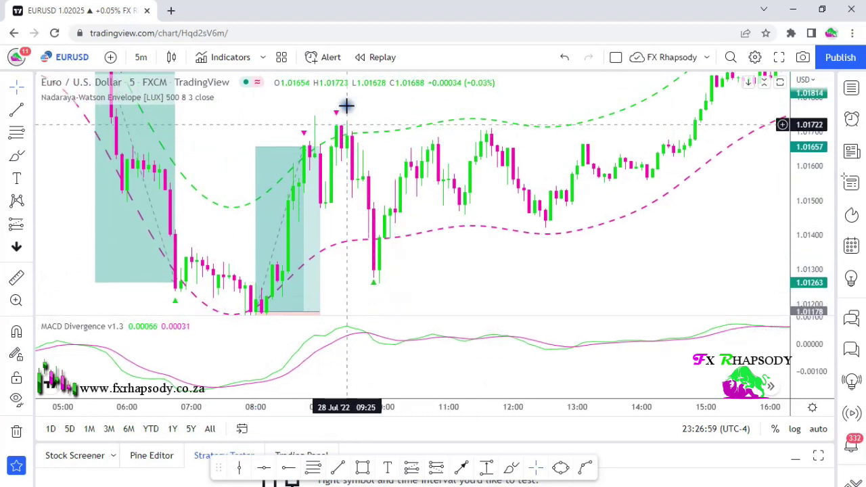
Place a long position on the 28 Jul 10:30 candle with entry at 1.01558 and stop at 1.01395 near the lower envelope
right_click(349, 138)
left_click(368, 116)
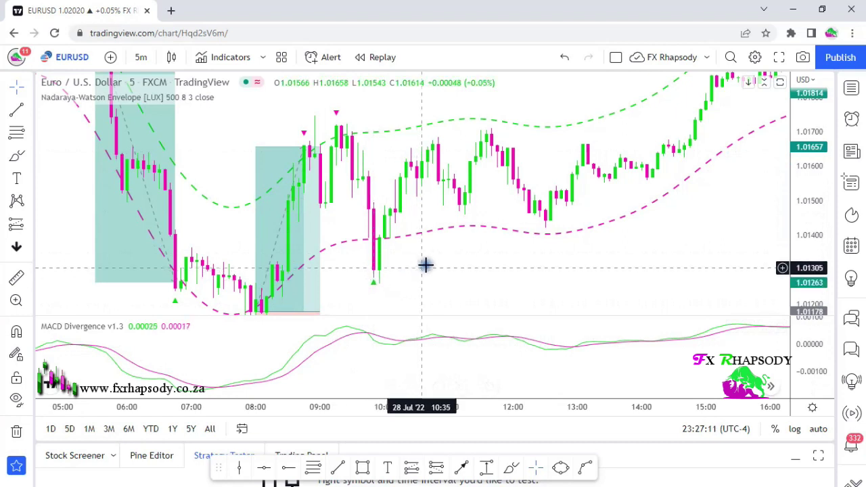
left_click_drag(423, 265, 386, 303)
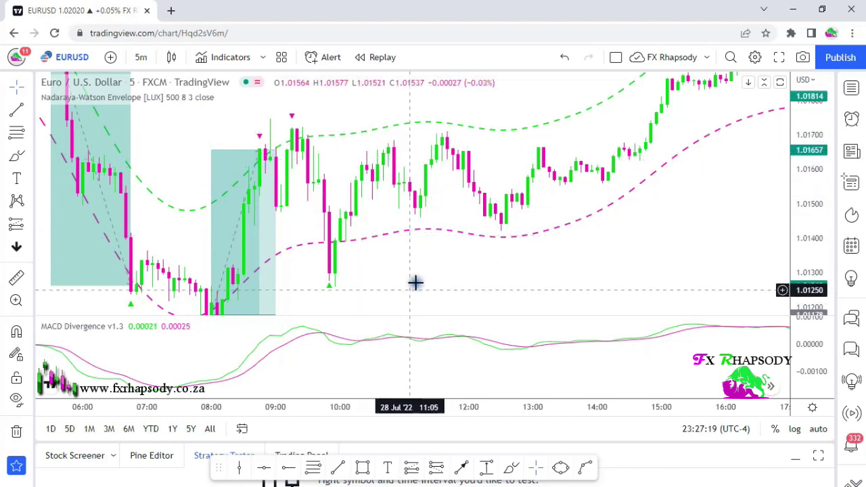
left_click_drag(415, 282, 391, 299)
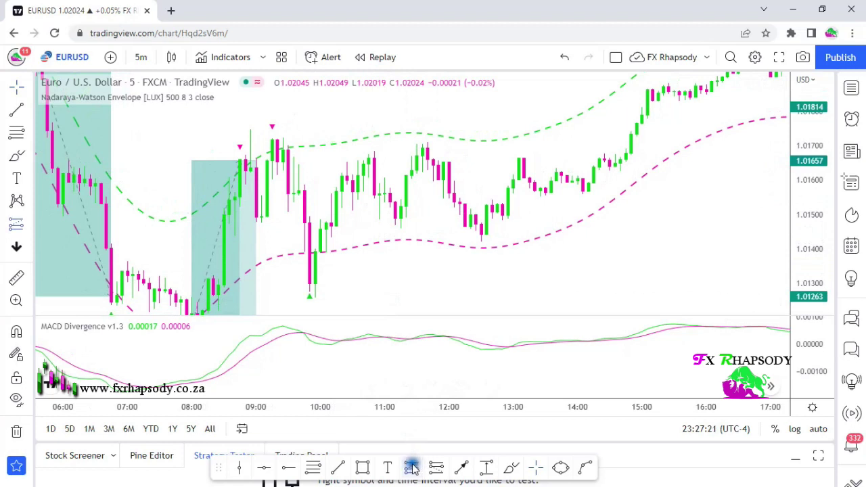
left_click(351, 195)
left_click_drag(353, 254, 352, 249)
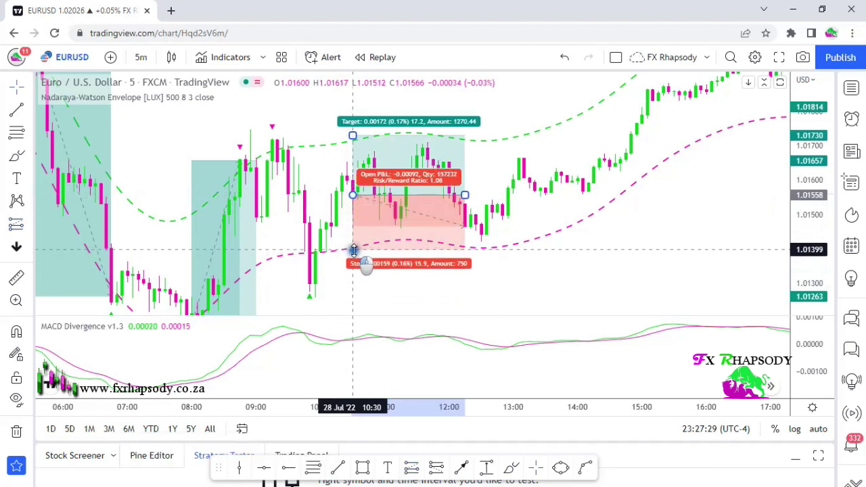
Extend the 10:30 long position's box to about 17:45 and raise its target to 0.00467 above entry
mouse_move(559, 263)
left_mouse_down()
mouse_move(575, 277)
mouse_move(553, 273)
left_mouse_up()
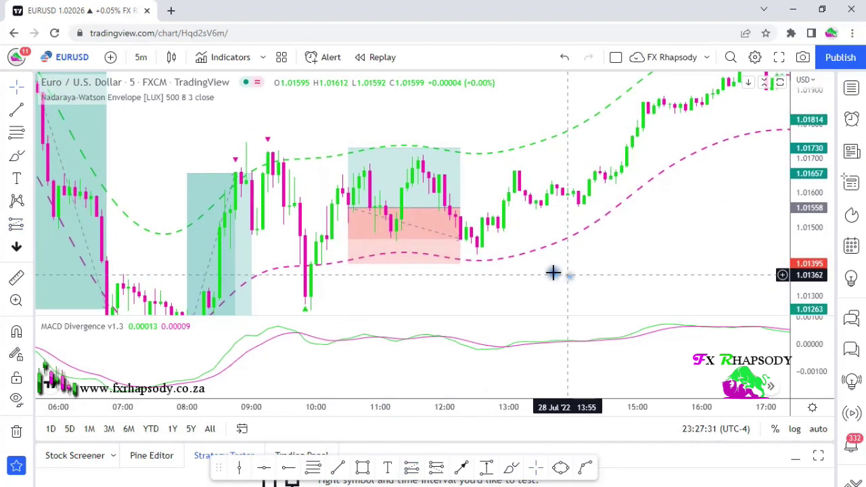
mouse_move(798, 215)
left_mouse_down()
mouse_move(797, 232)
mouse_move(797, 218)
left_mouse_up()
left_click(450, 186)
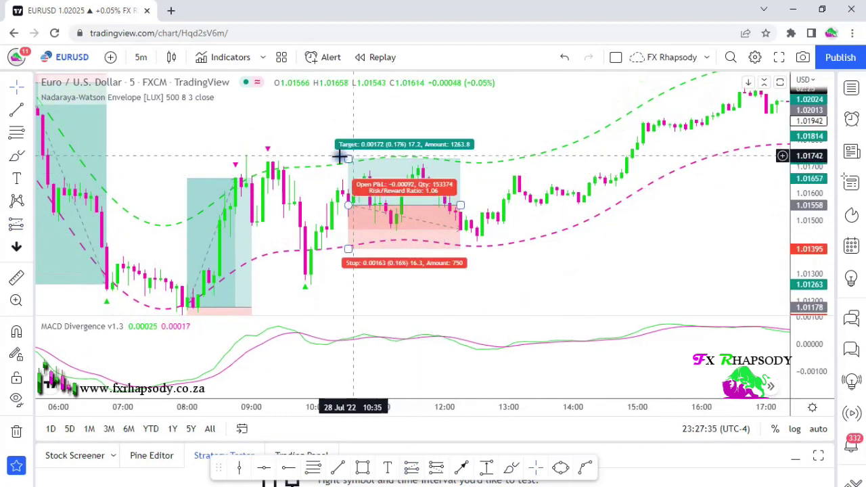
left_click_drag(551, 131, 392, 120)
scroll(457, 128, "down", 2)
left_click_drag(433, 198, 720, 201)
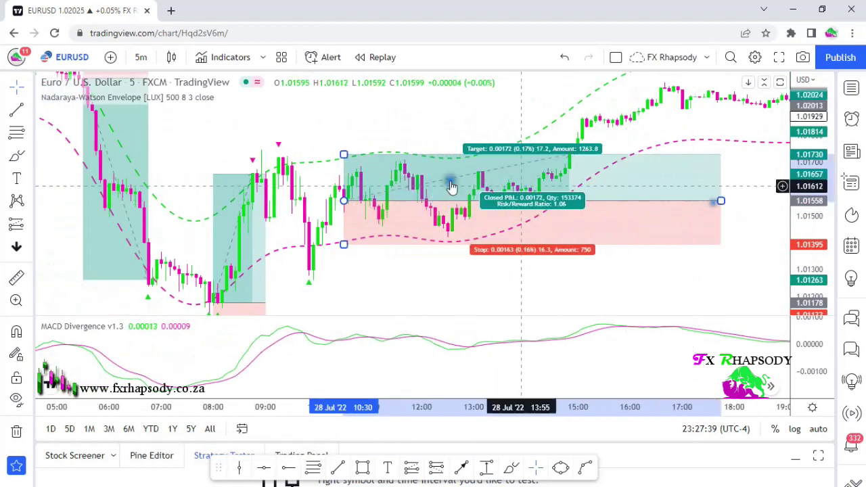
left_click_drag(344, 154, 344, 100)
left_click_drag(766, 174, 650, 257)
left_click_drag(240, 153, 239, 128)
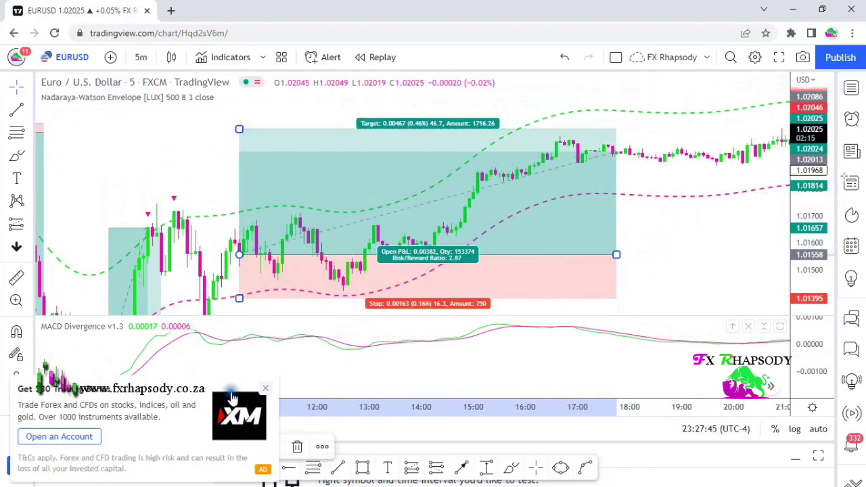
Dismiss the advertisement and ad-free offer, and shorten the 10:30 long position's box to end at about 14:00
left_click(265, 388)
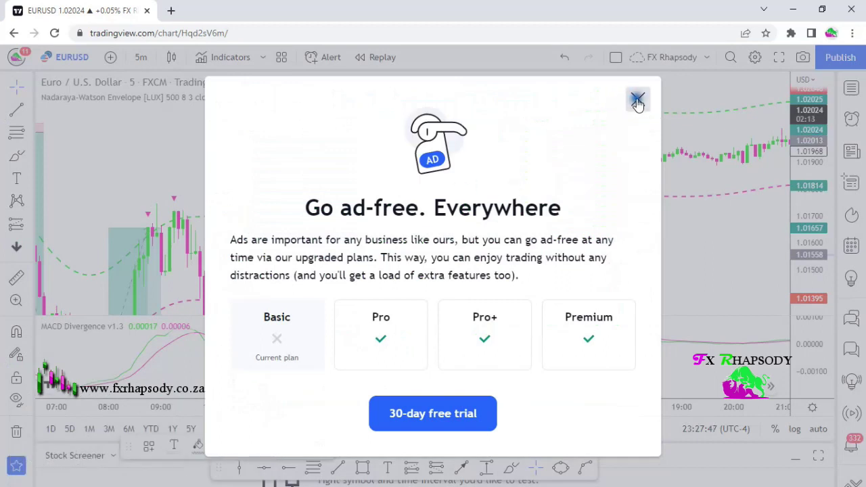
left_click(637, 100)
left_click_drag(612, 254, 422, 247)
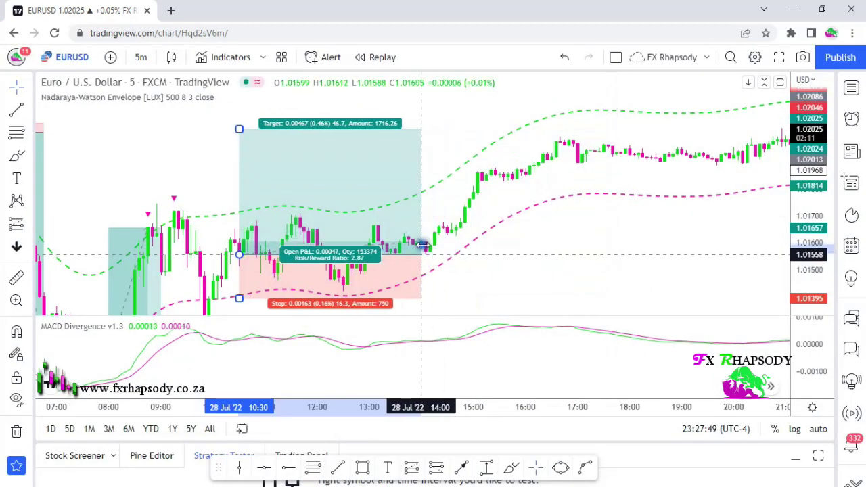
left_click_drag(566, 242, 744, 231)
left_click_drag(669, 255, 707, 257)
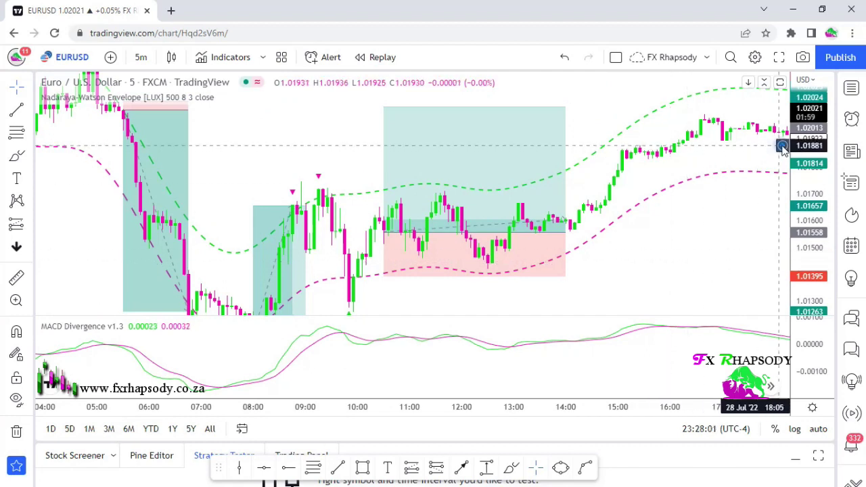
Review the stop, target and risk/reward figures of the 28 Jul 05:30 short and 08:00 long positions
scroll(809, 230, "down", 3)
scroll(654, 242, "down", 3)
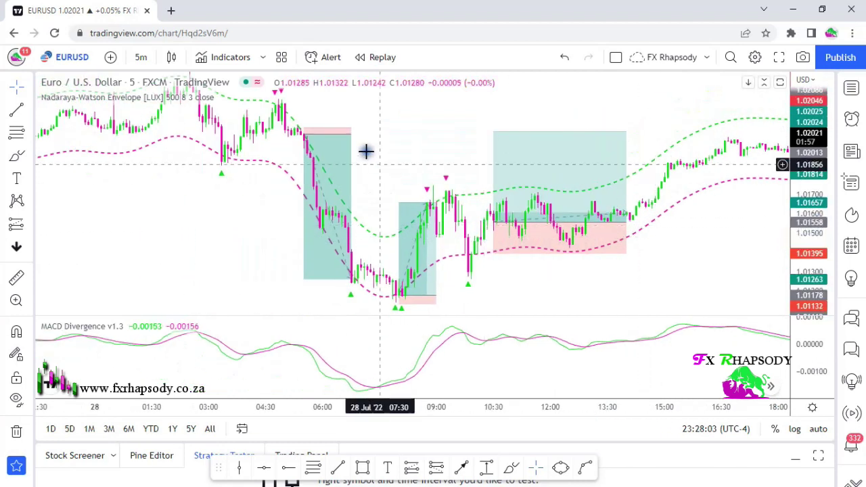
left_click(341, 130)
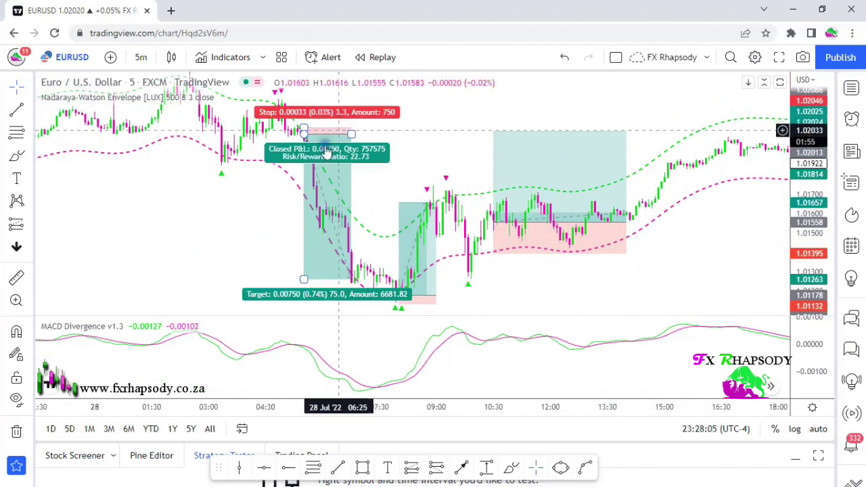
left_click(412, 296)
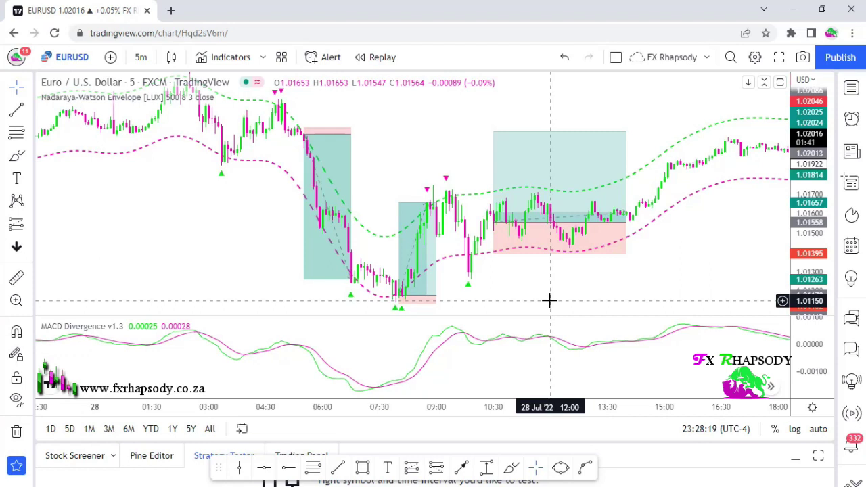
left_click(329, 121)
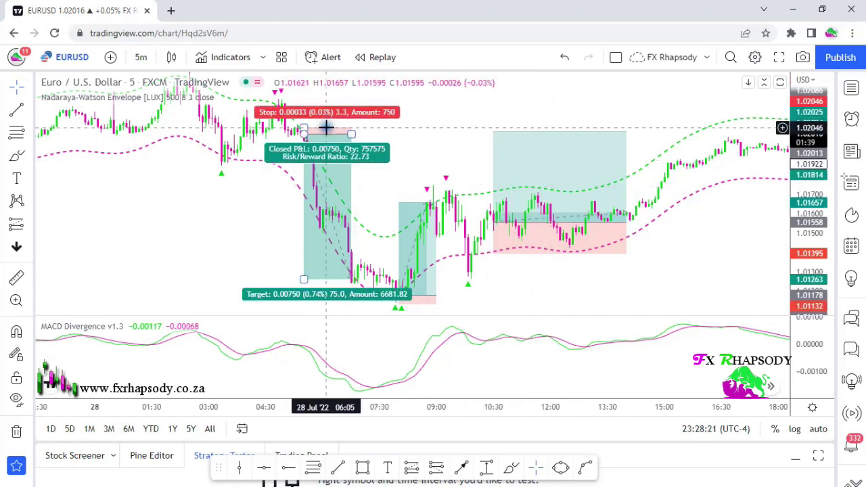
left_click(411, 150)
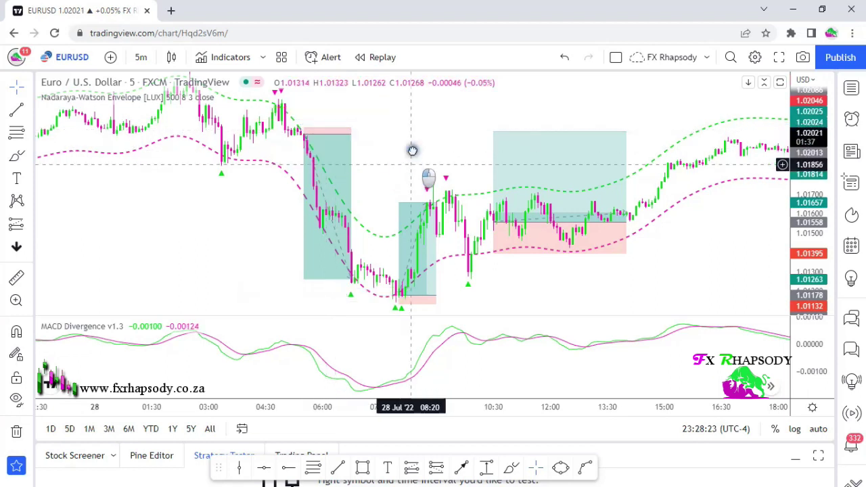
left_click(407, 277)
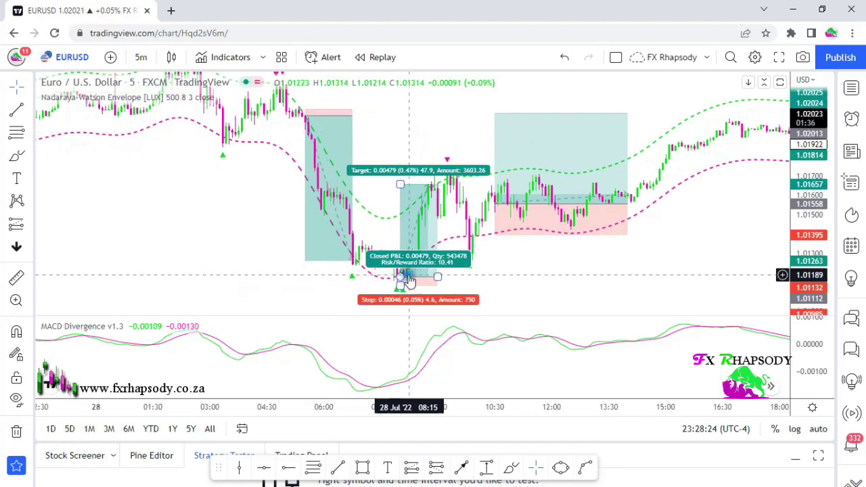
left_click(335, 247)
left_click(407, 248)
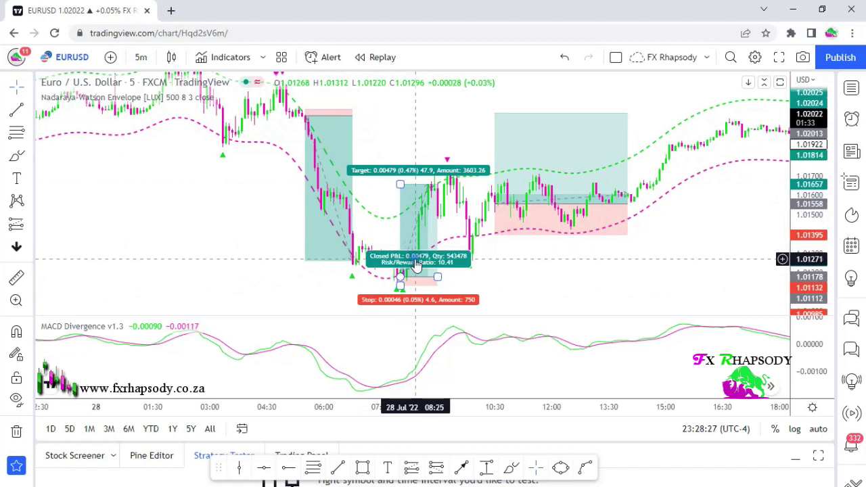
left_click(328, 136)
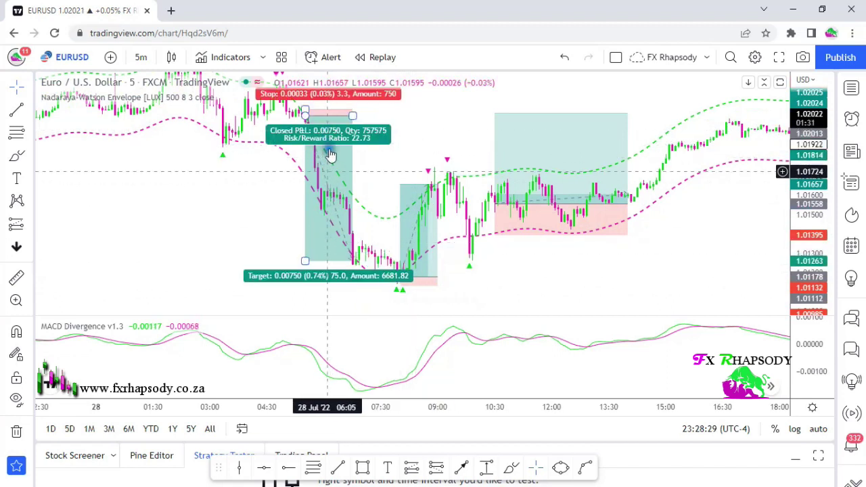